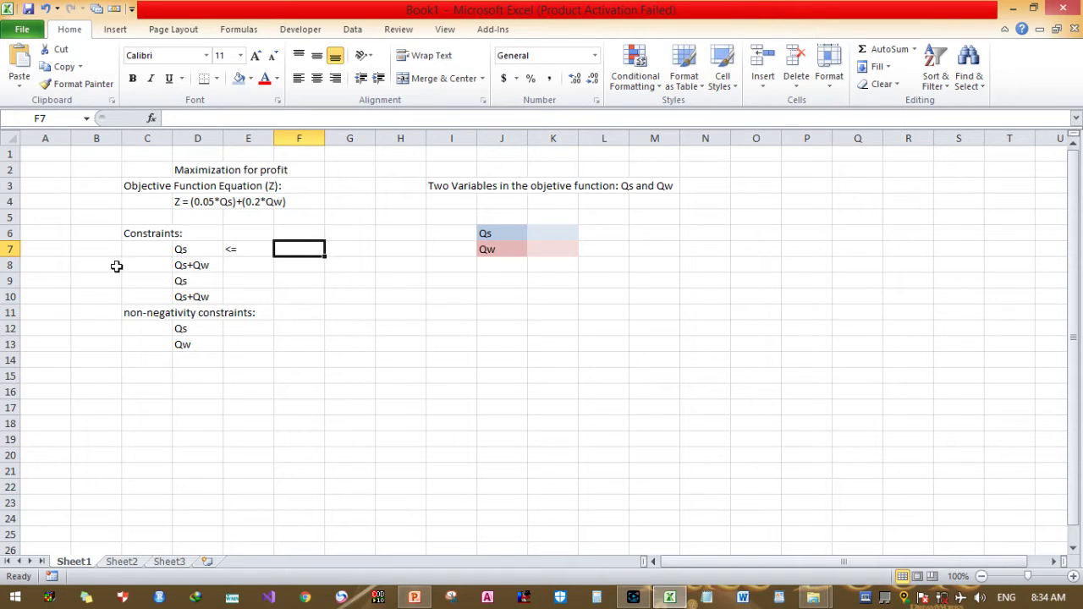
# - Enter the notes Qs=100 in cell B7 and Qw=35 in B8 beside the constraints
pyautogui.click(91, 247)
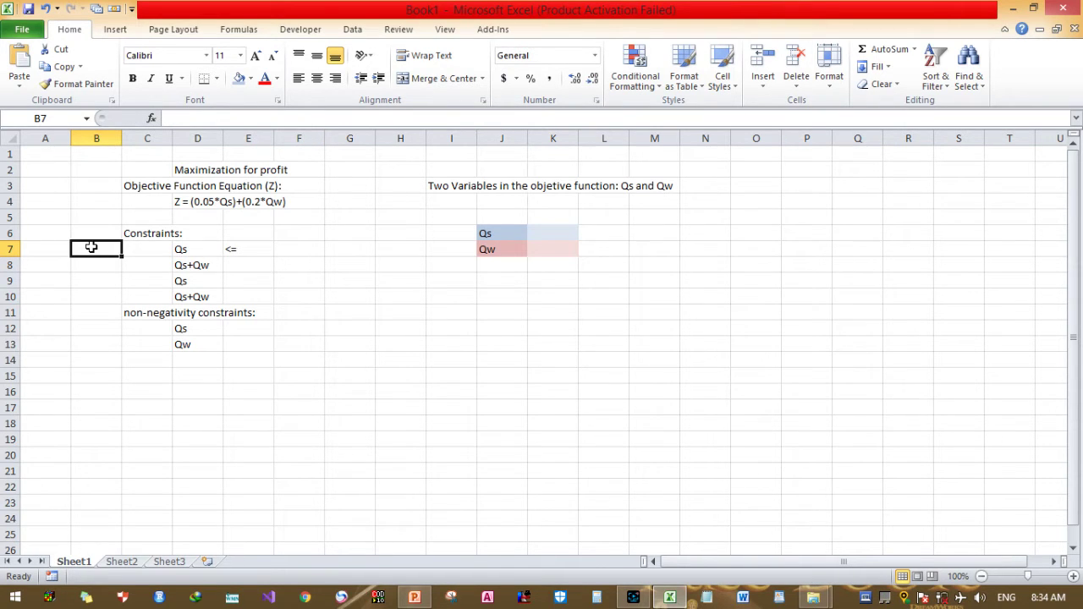
pyautogui.write('Qs=100')
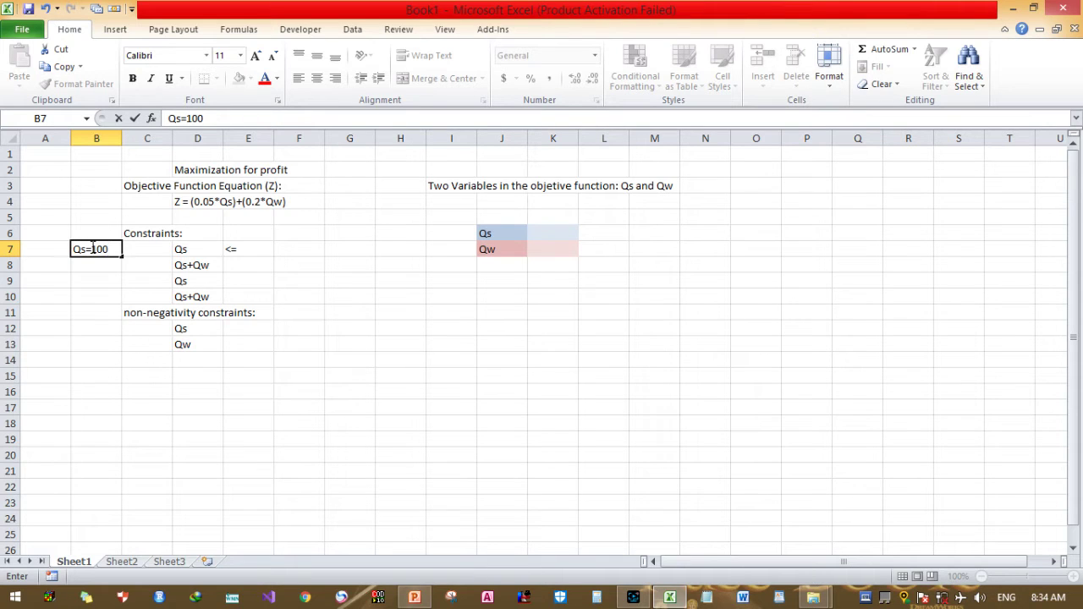
pyautogui.click(90, 267)
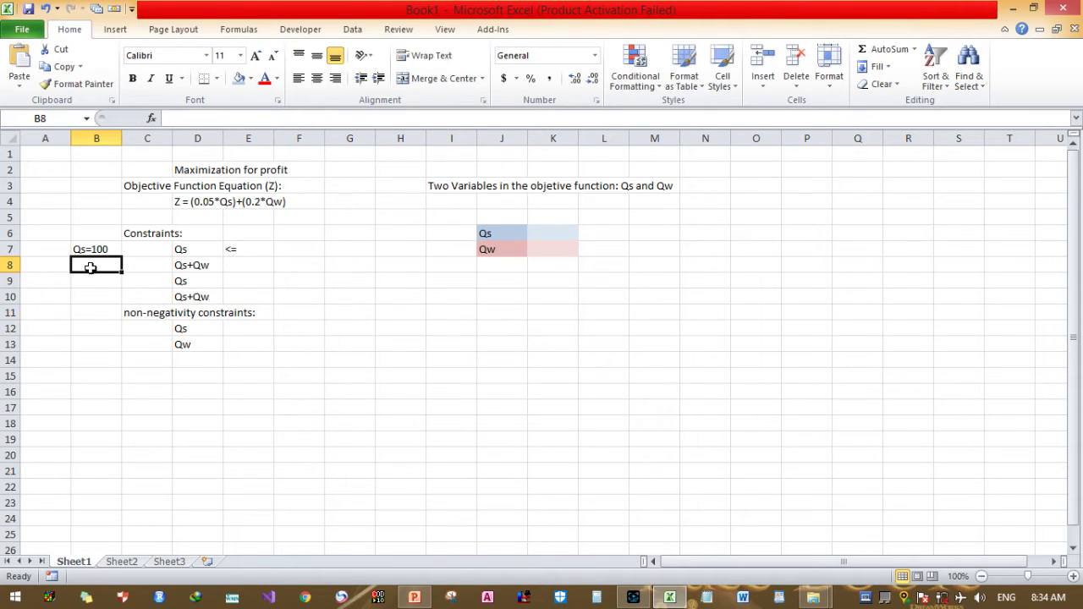
pyautogui.write('Qw=')
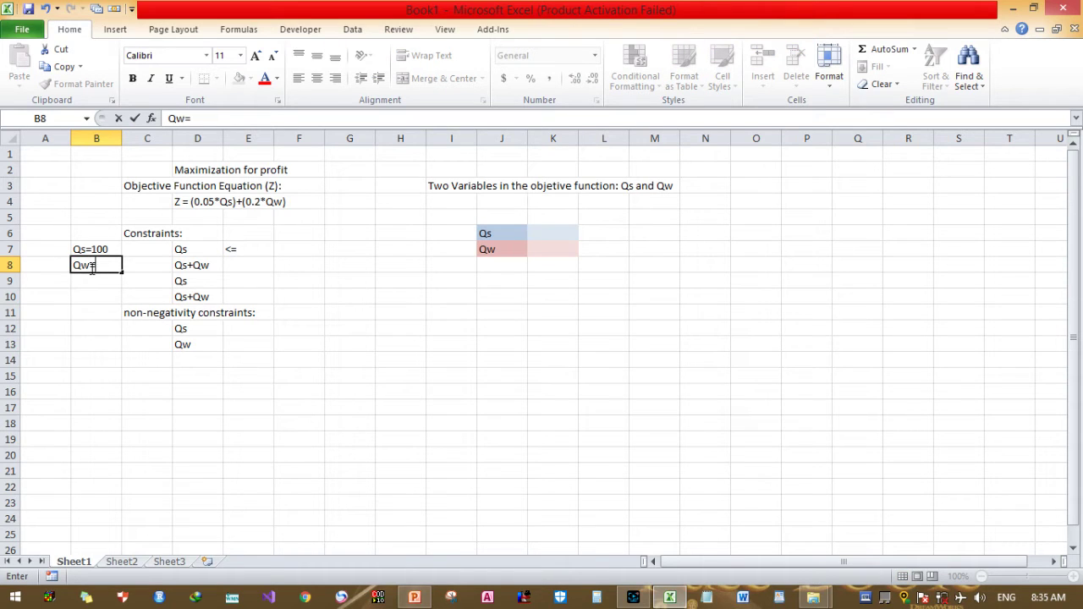
pyautogui.write('35')
pyautogui.press('Return')
# - Add the note Inita=20 in cell B9 under the Qs and Qw notes
pyautogui.click(85, 247)
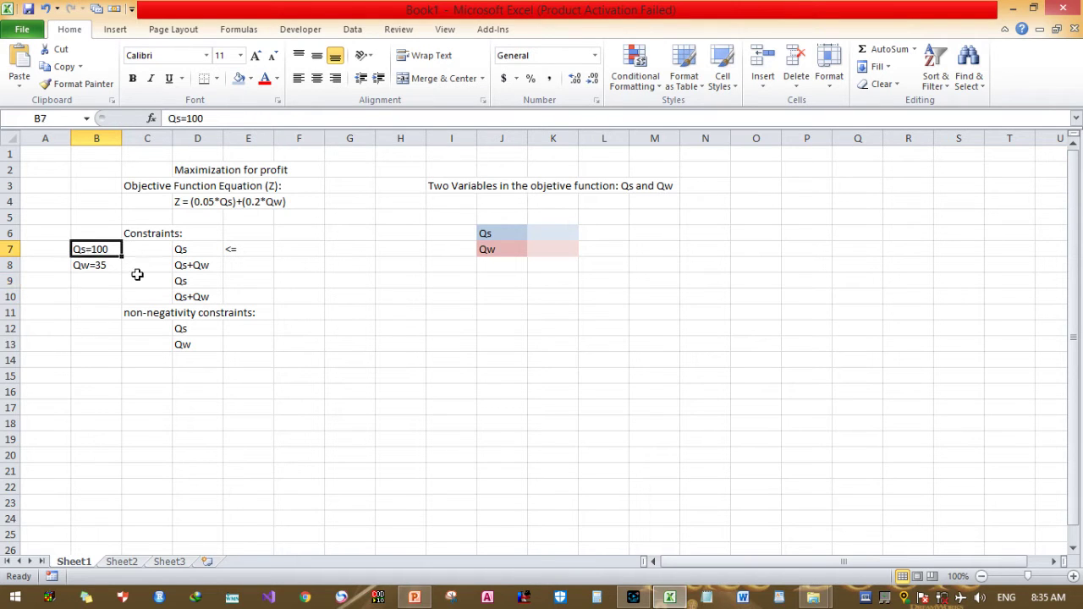
pyautogui.click(235, 251)
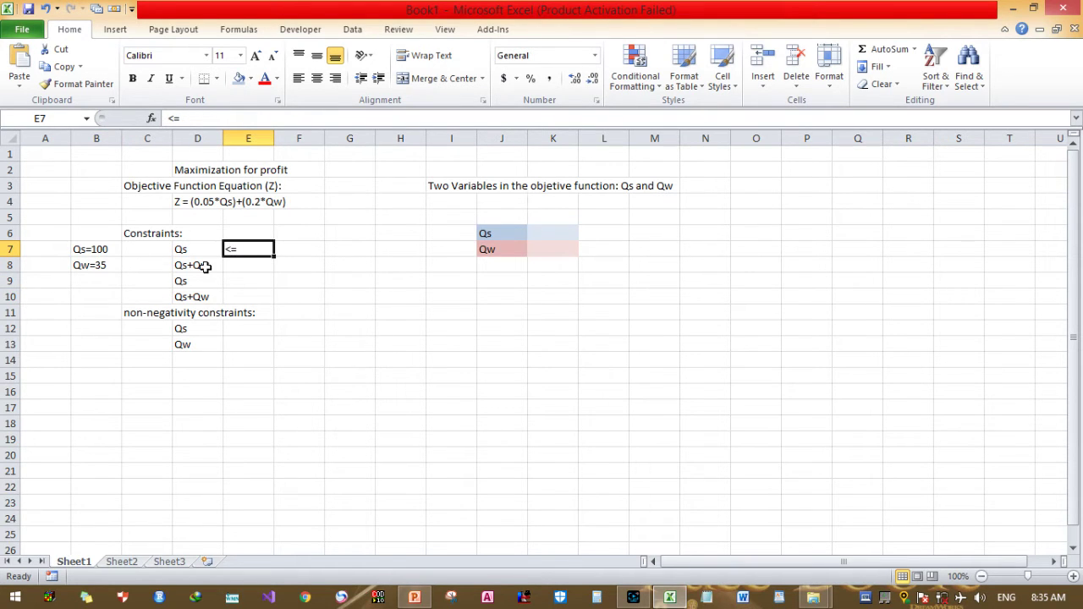
pyautogui.click(104, 282)
pyautogui.write('In')
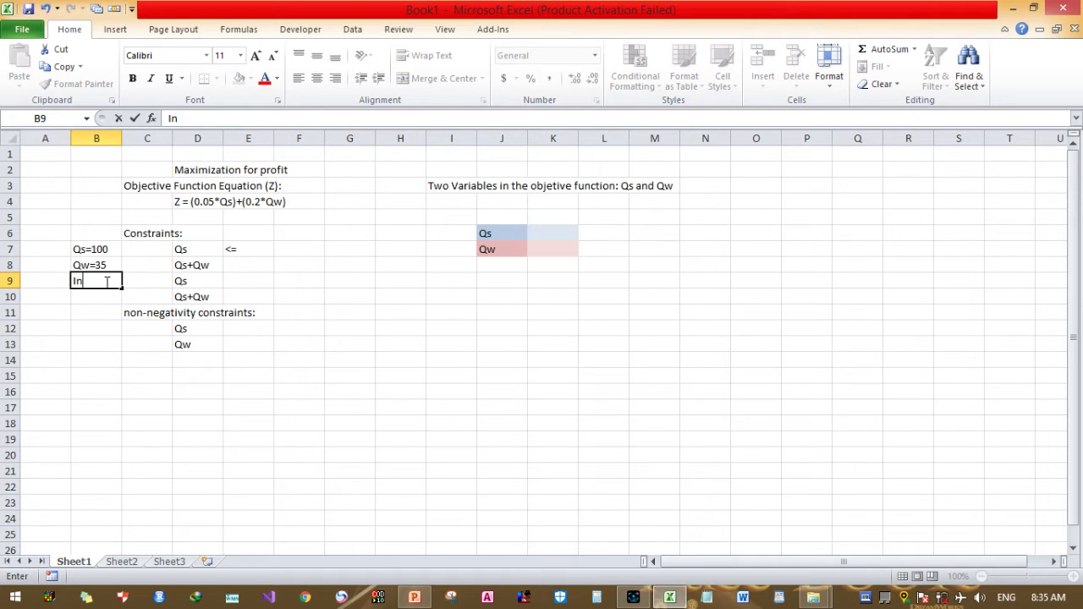
pyautogui.write('ita=20')
# - Enter the limit of the first Qs constraint in F7 as the formula =100+20
pyautogui.click(241, 250)
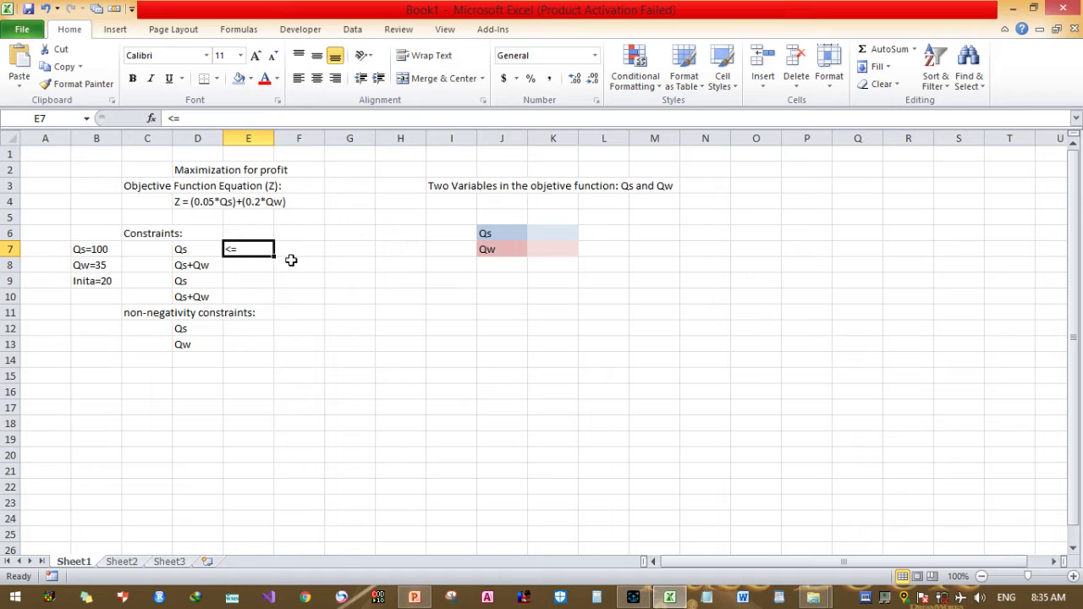
pyautogui.click(291, 248)
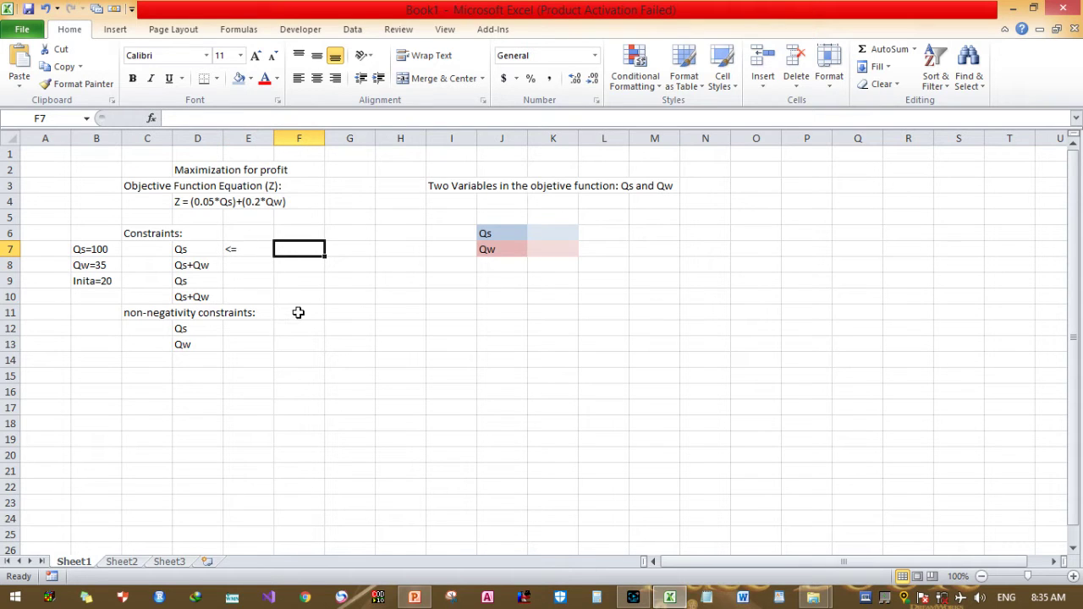
pyautogui.write('1')
pyautogui.press('BackSpace')
pyautogui.write('=10')
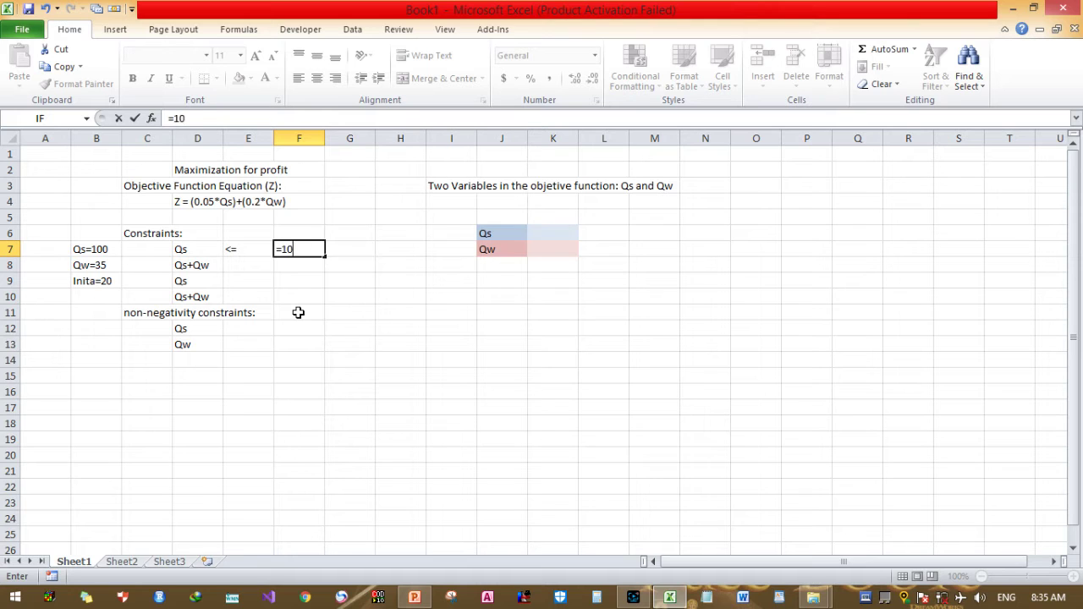
pyautogui.write('0+20')
pyautogui.press('Return')
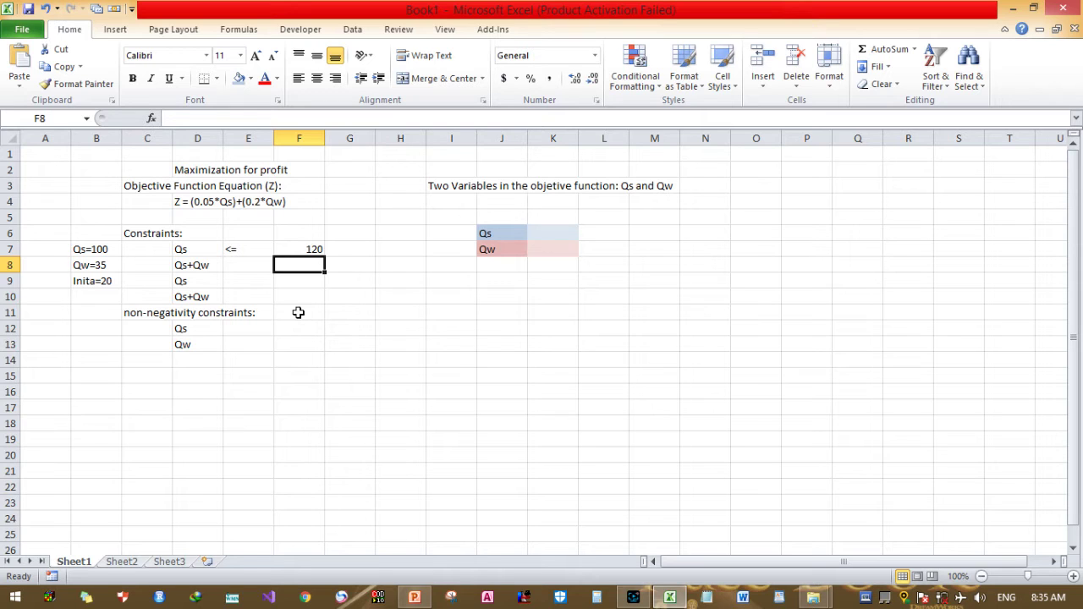
# - Add the capacity note Capa=80 in cell B10 below the Inita note
pyautogui.click(82, 294)
pyautogui.write('Ca')
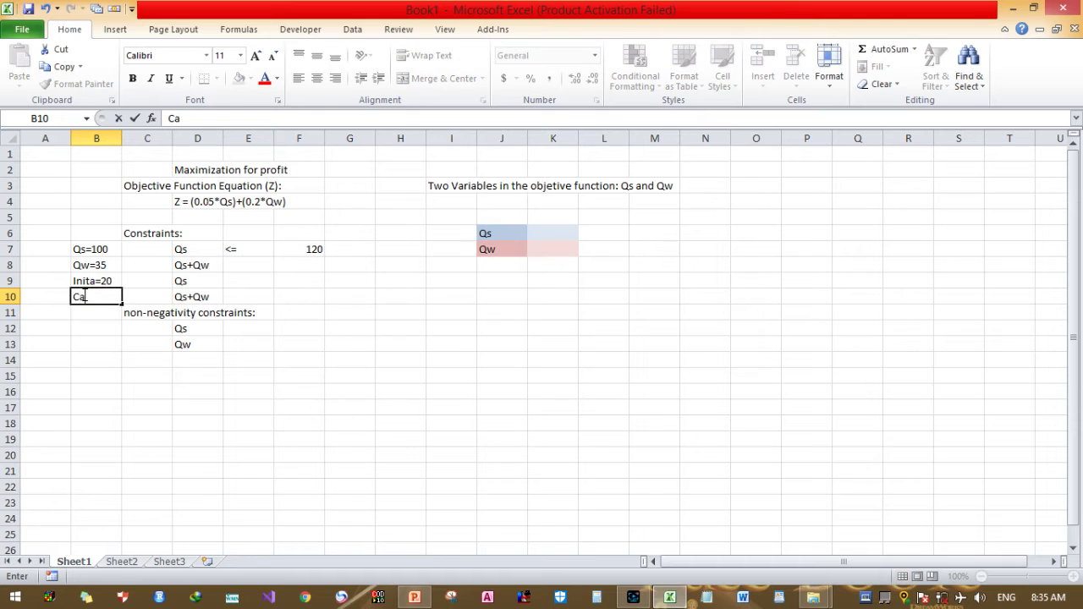
pyautogui.write('pa=80')
pyautogui.click(227, 327)
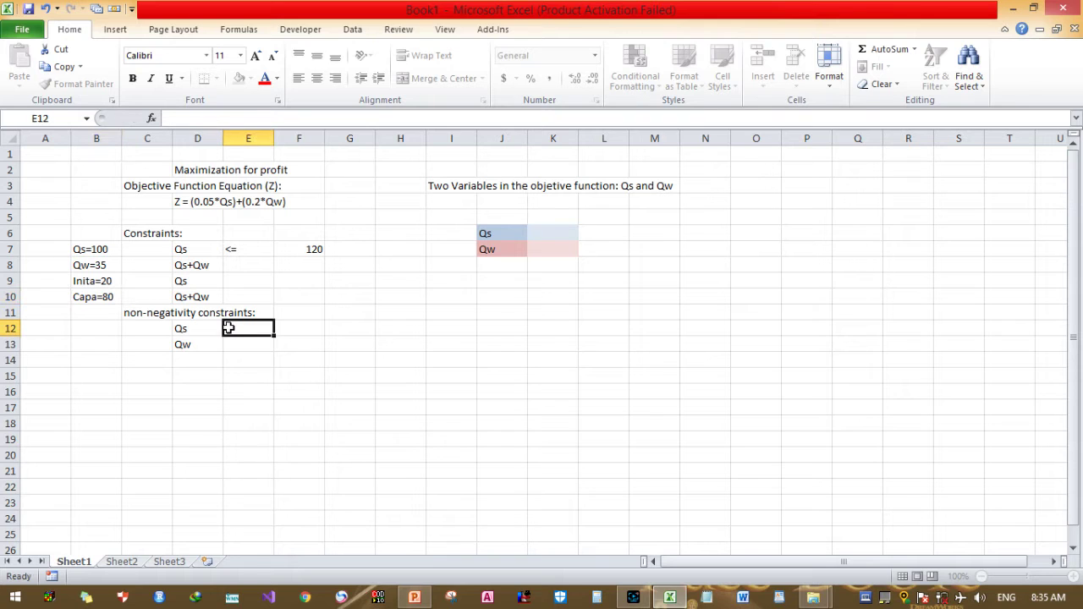
# - Complete the second Qs constraint in row 9 with >= in E9 and the formula =20+(100-80) in F9
pyautogui.click(244, 278)
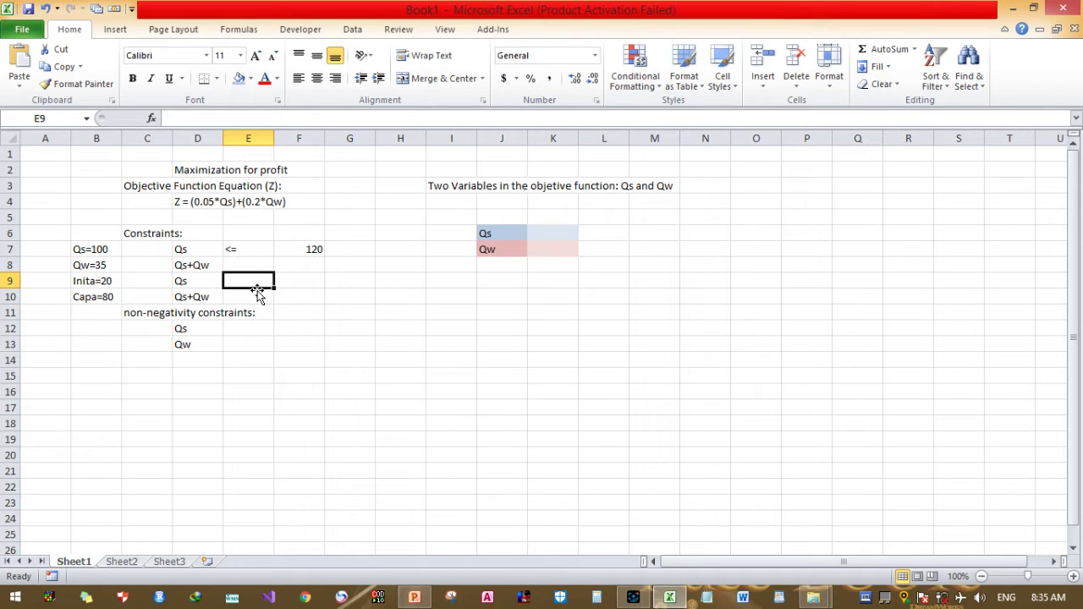
pyautogui.write('>=')
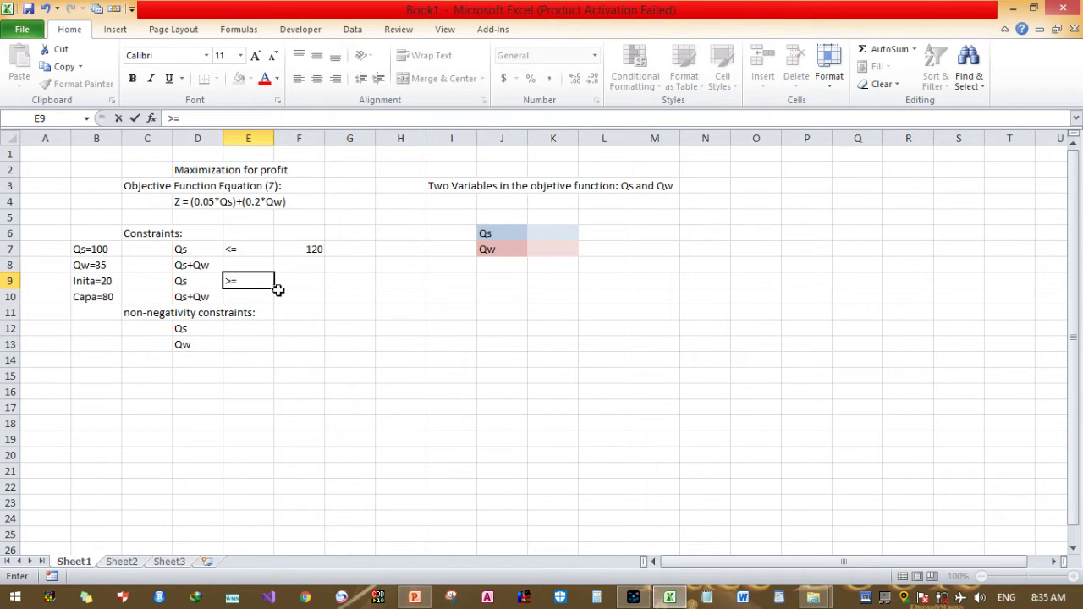
pyautogui.click(305, 280)
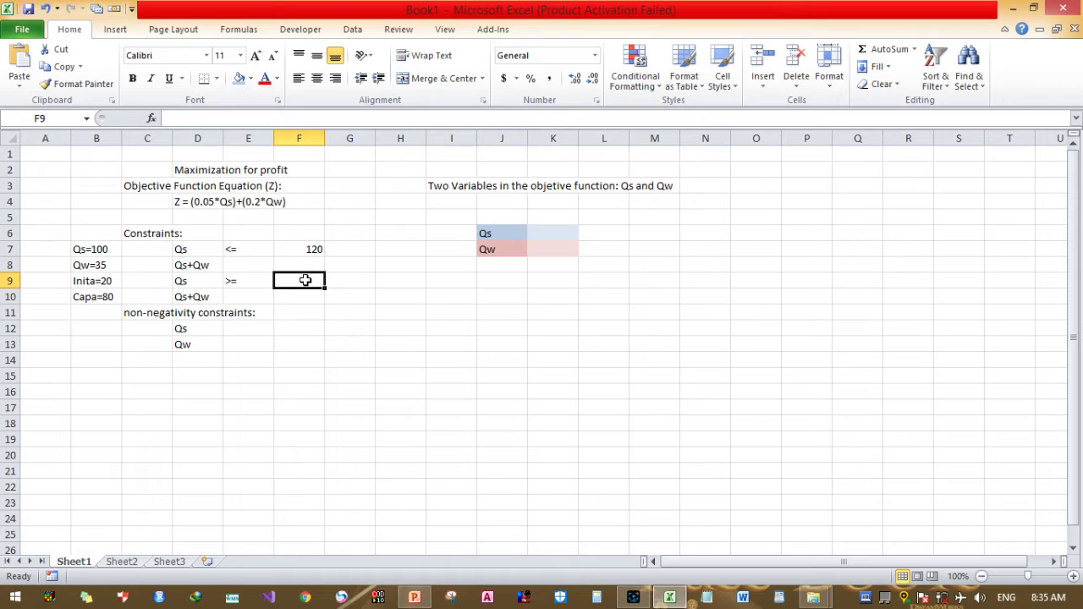
pyautogui.write('20')
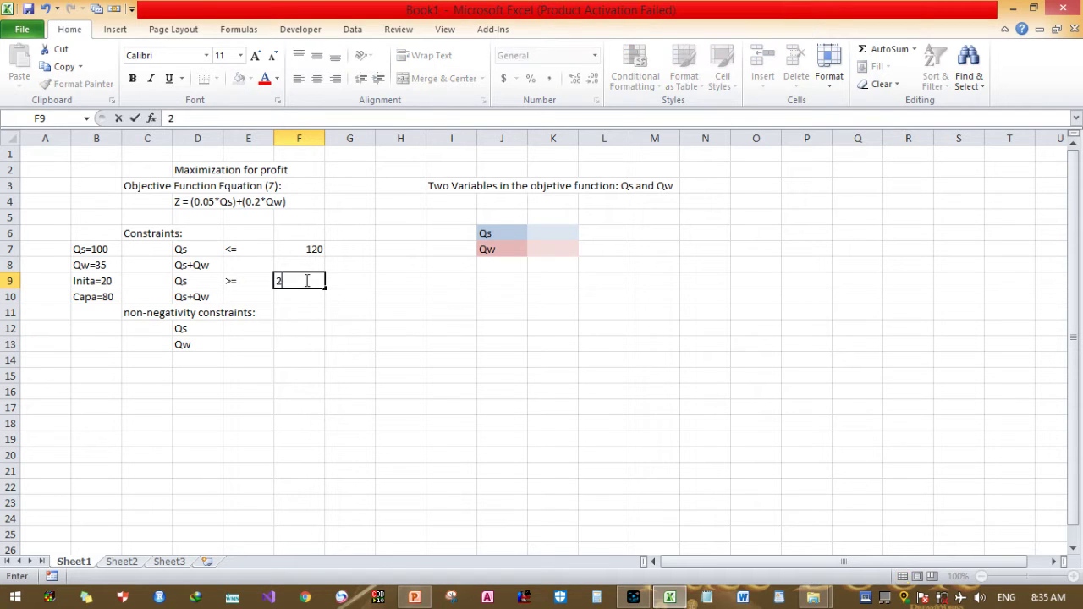
pyautogui.press('BackSpace')
pyautogui.press('BackSpace')
pyautogui.write('=')
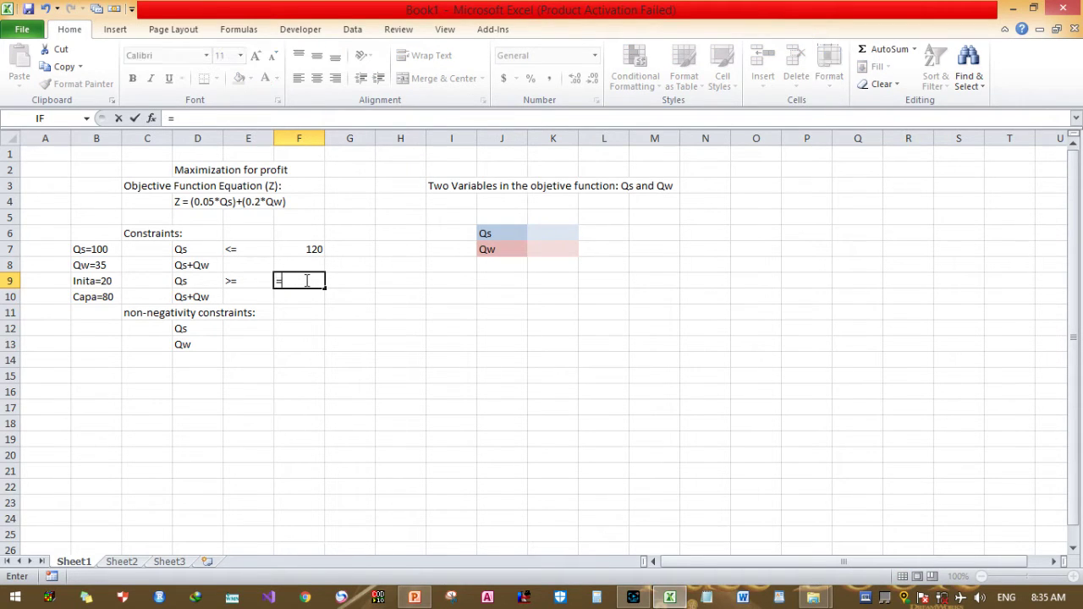
pyautogui.write('20+')
pyautogui.write('(10')
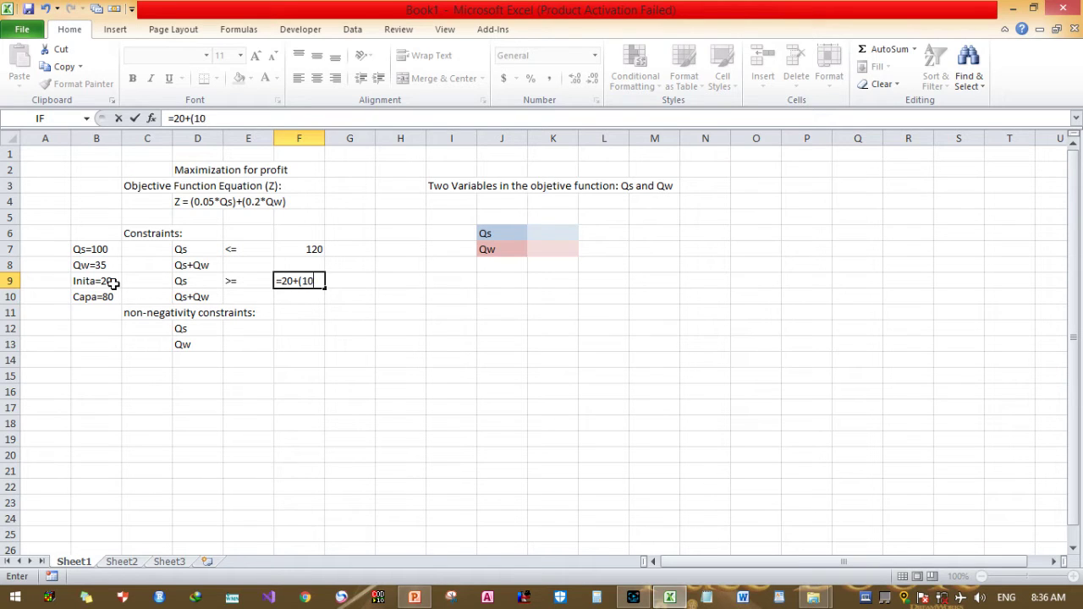
pyautogui.write('0-80)')
pyautogui.press('Return')
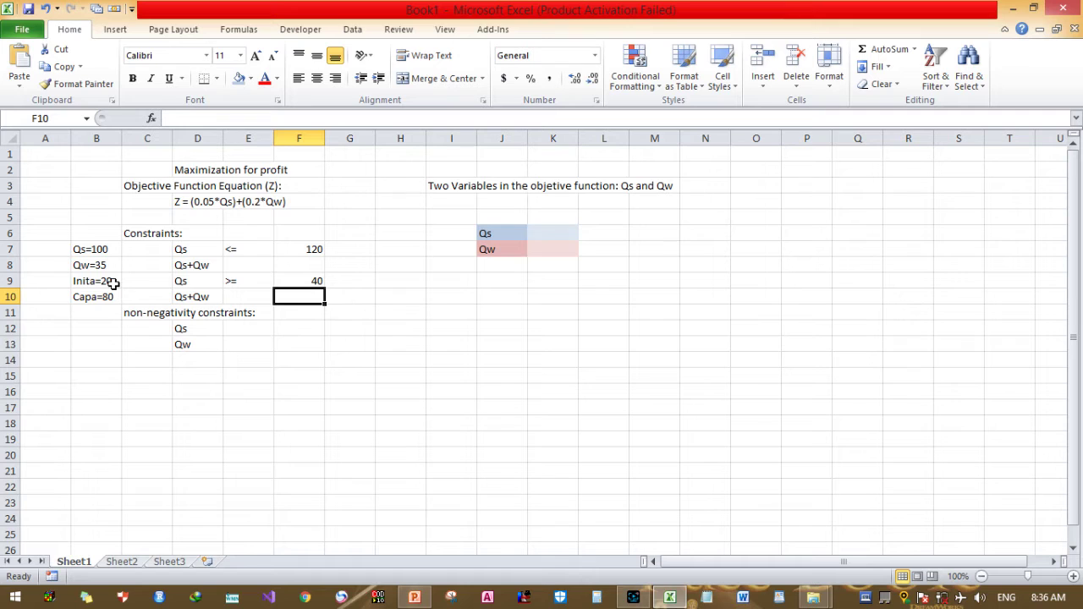
# - Complete the first Qs+Qw constraint in row 8 with <= in E8 and the formula =100+35+20 in F8
pyautogui.click(192, 280)
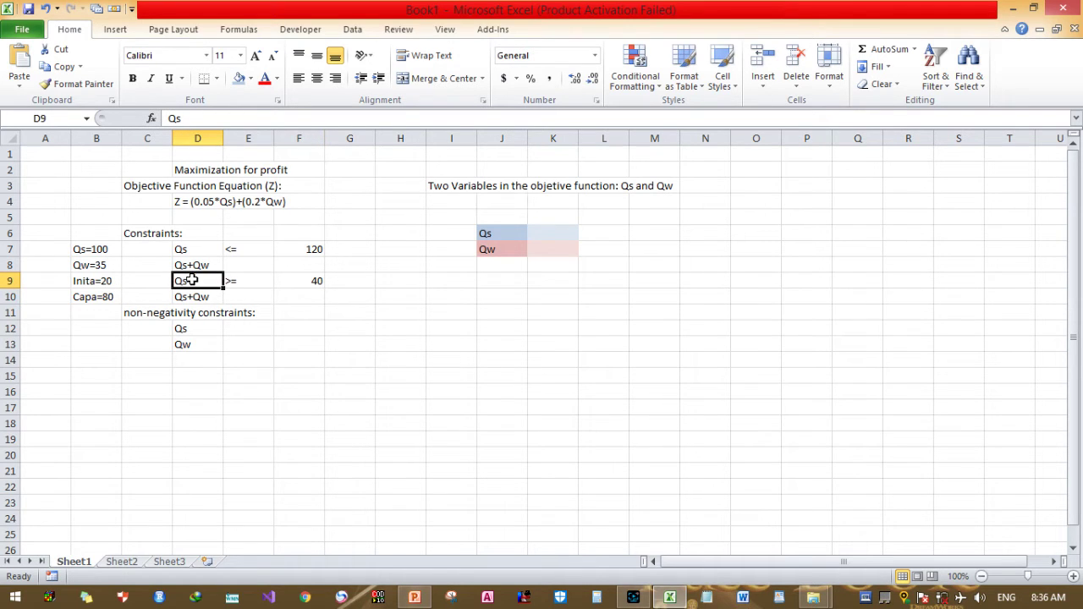
pyautogui.click(237, 279)
pyautogui.click(229, 247)
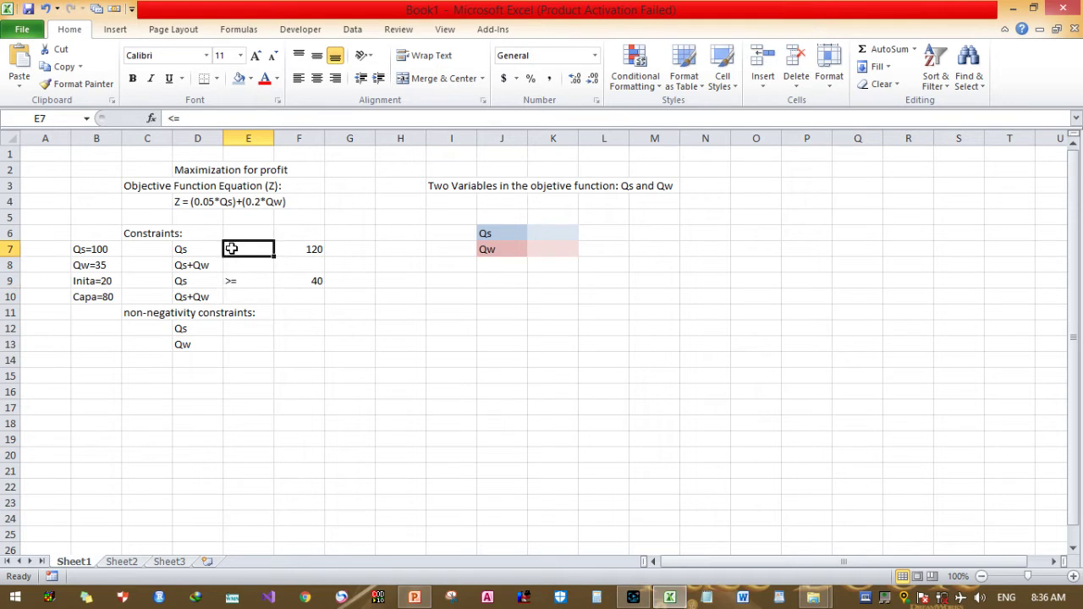
pyautogui.click(209, 267)
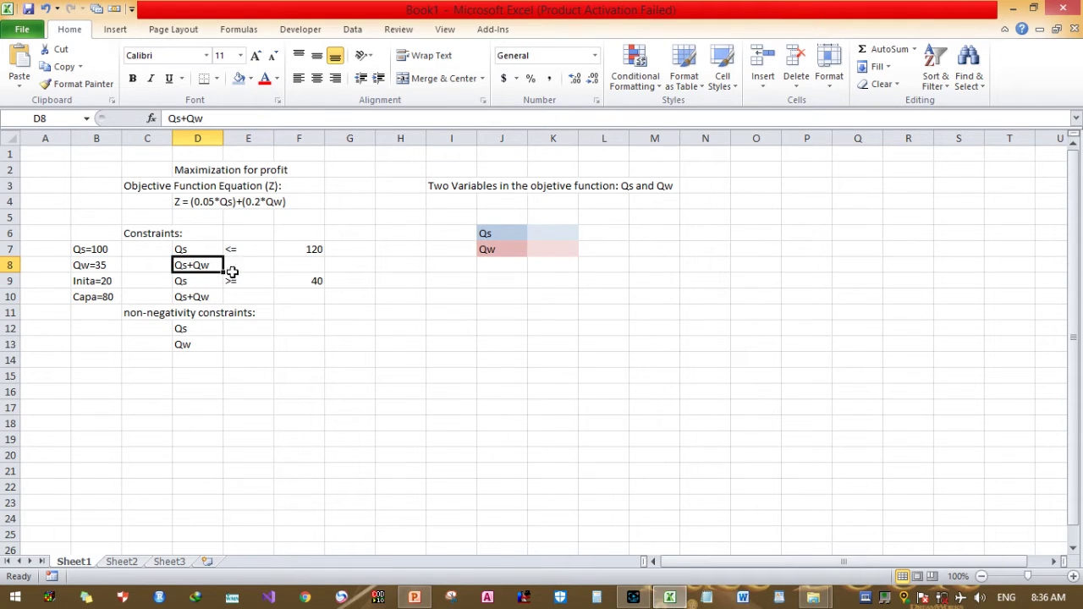
pyautogui.click(239, 268)
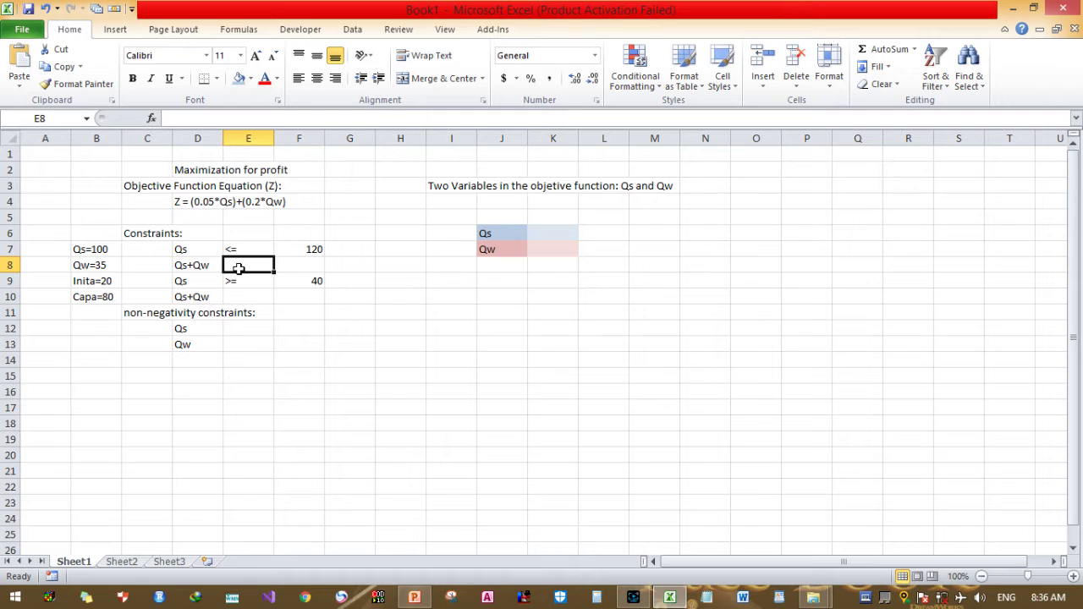
pyautogui.write('<')
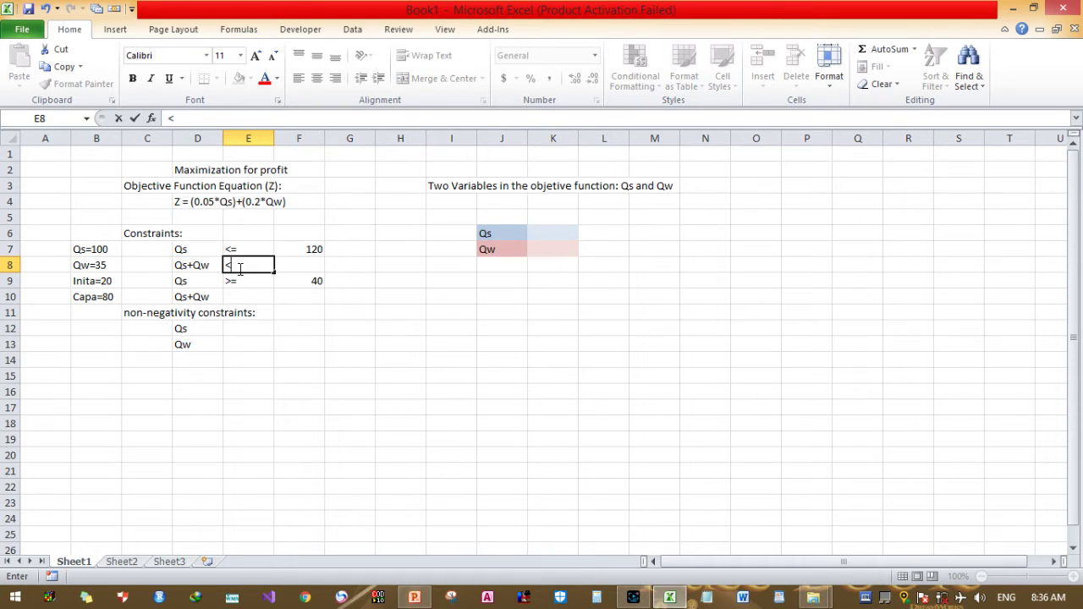
pyautogui.write('=')
pyautogui.click(299, 268)
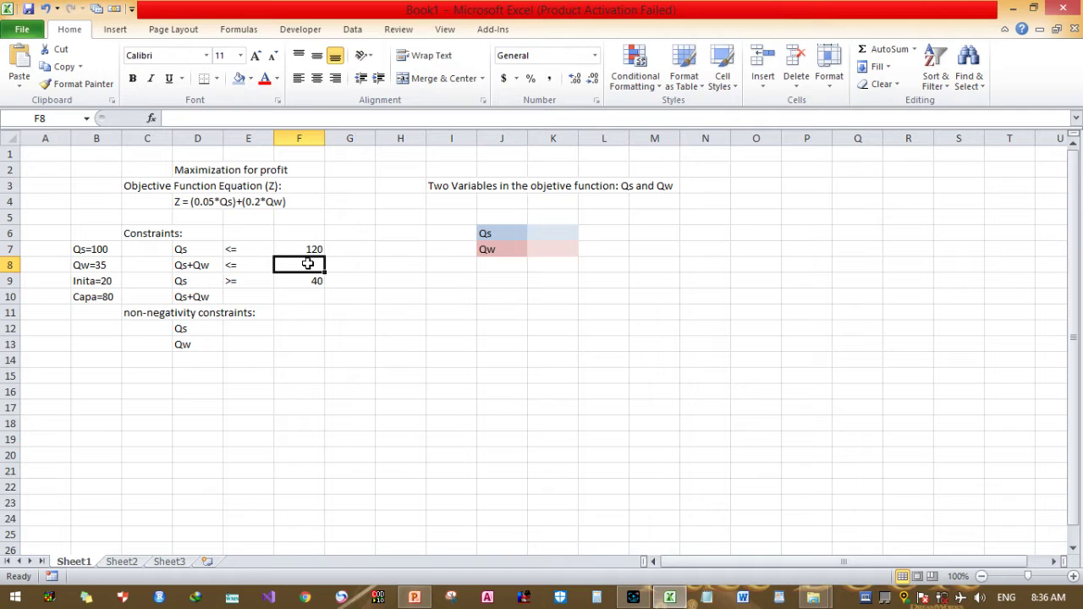
pyautogui.write('=')
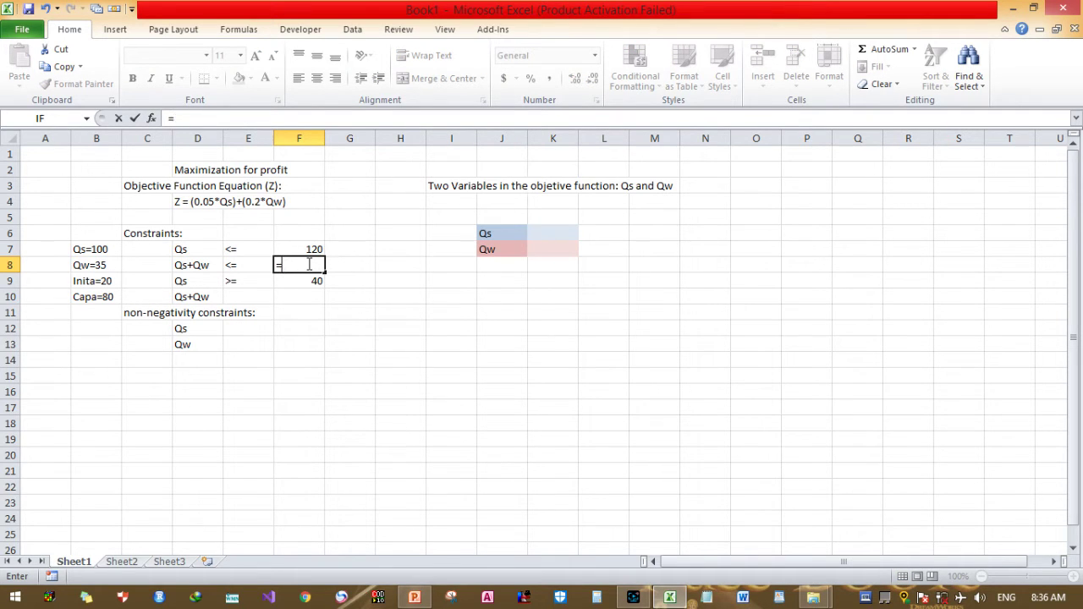
pyautogui.write('100+35+20')
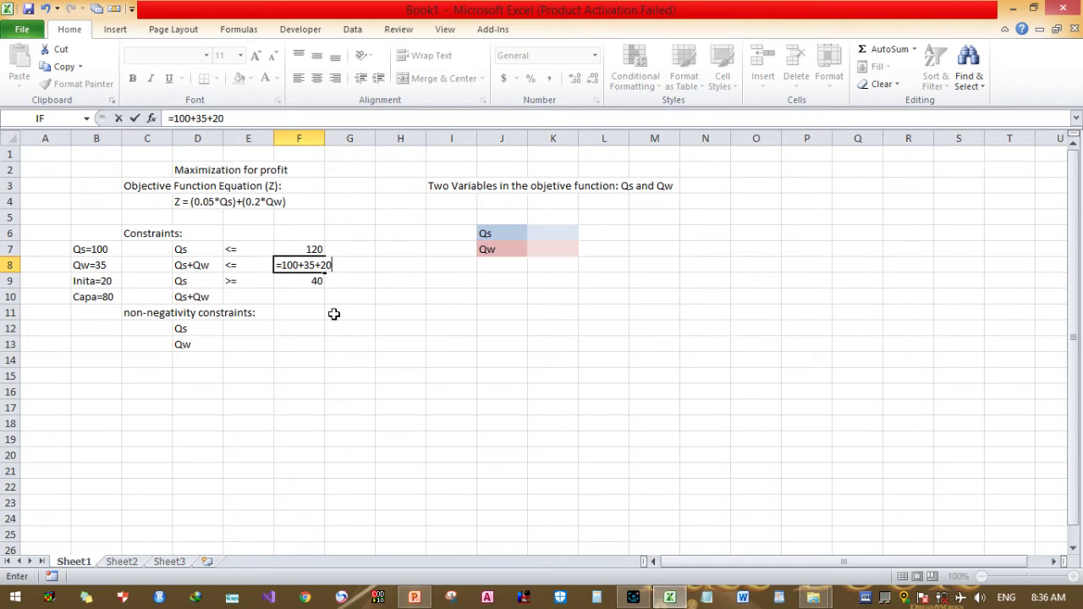
pyautogui.press('Return')
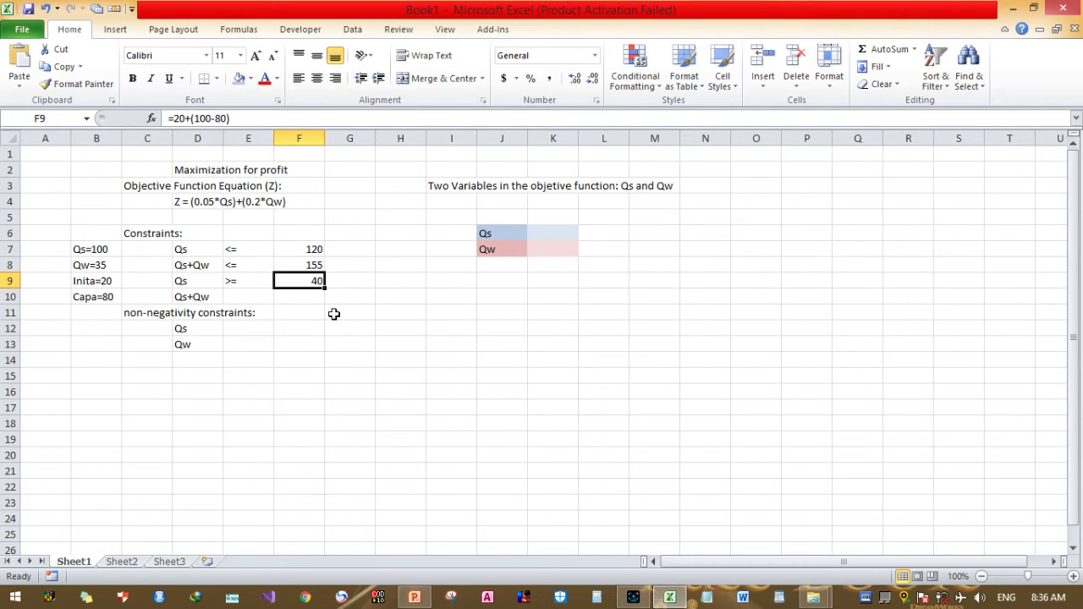
# - Enter the >= operator in E10 for the second Qs+Qw constraint
pyautogui.click(256, 297)
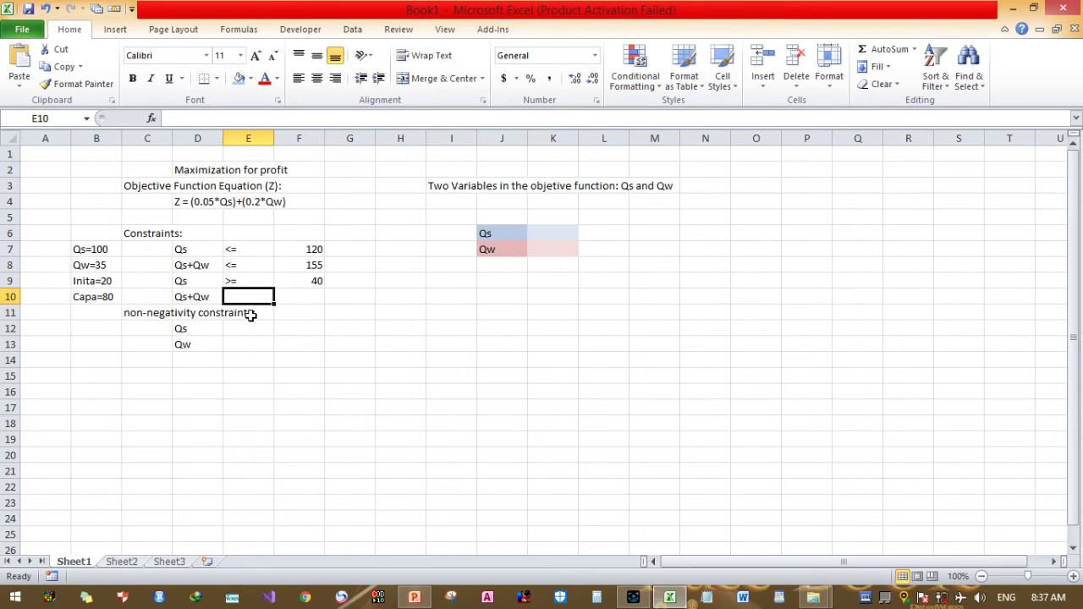
pyautogui.write('=')
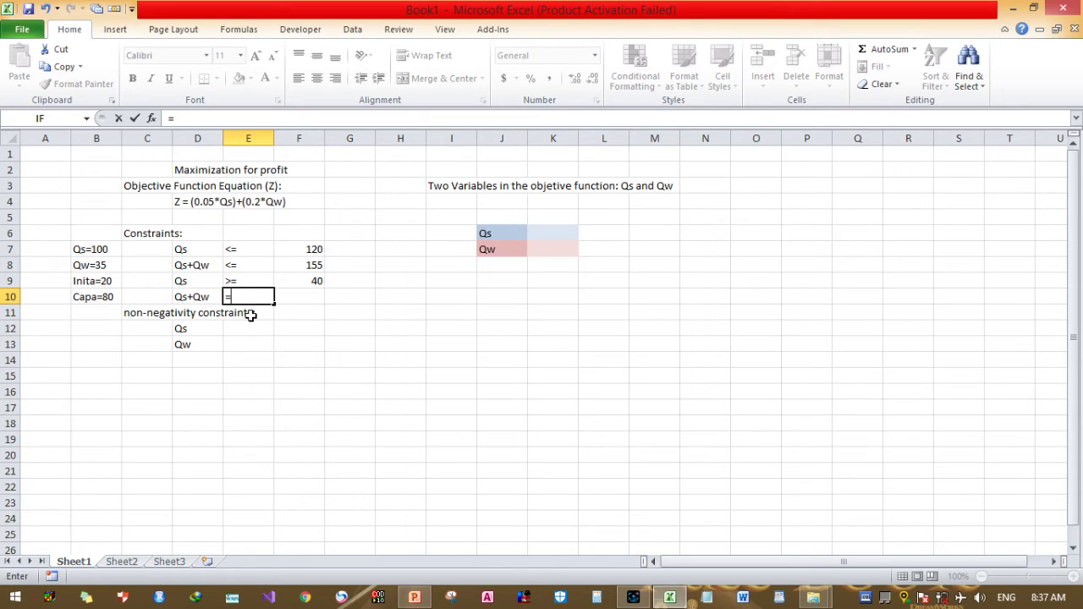
pyautogui.press('Escape')
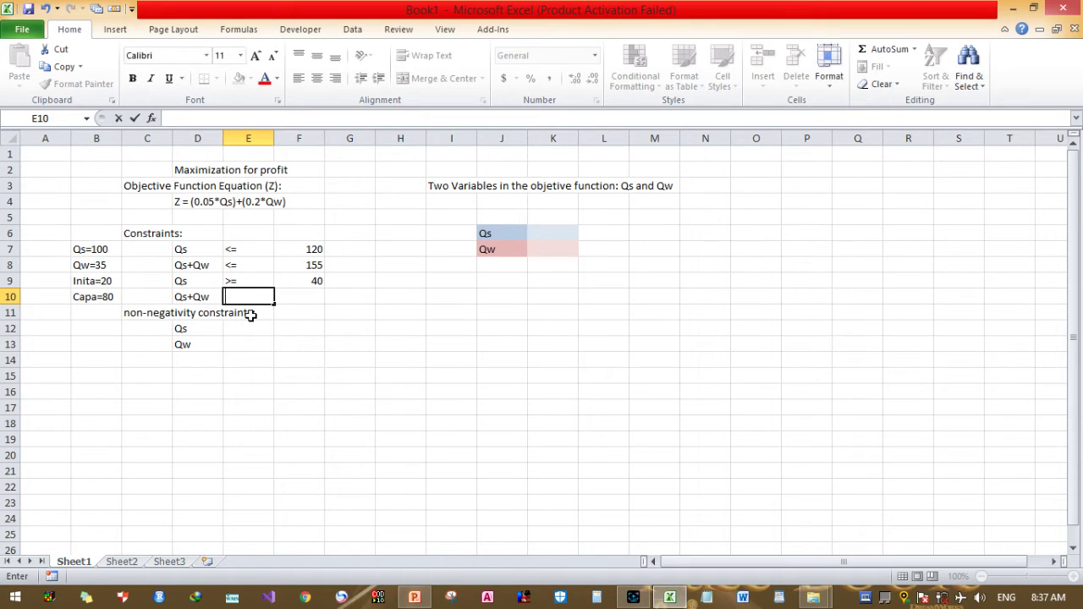
pyautogui.write('<=')
pyautogui.press('BackSpace')
pyautogui.press('BackSpace')
pyautogui.write('>=')
# - Enter the limit of the second Qs+Qw constraint in F10 as the formula =40+35
pyautogui.click(294, 298)
pyautogui.write('=')
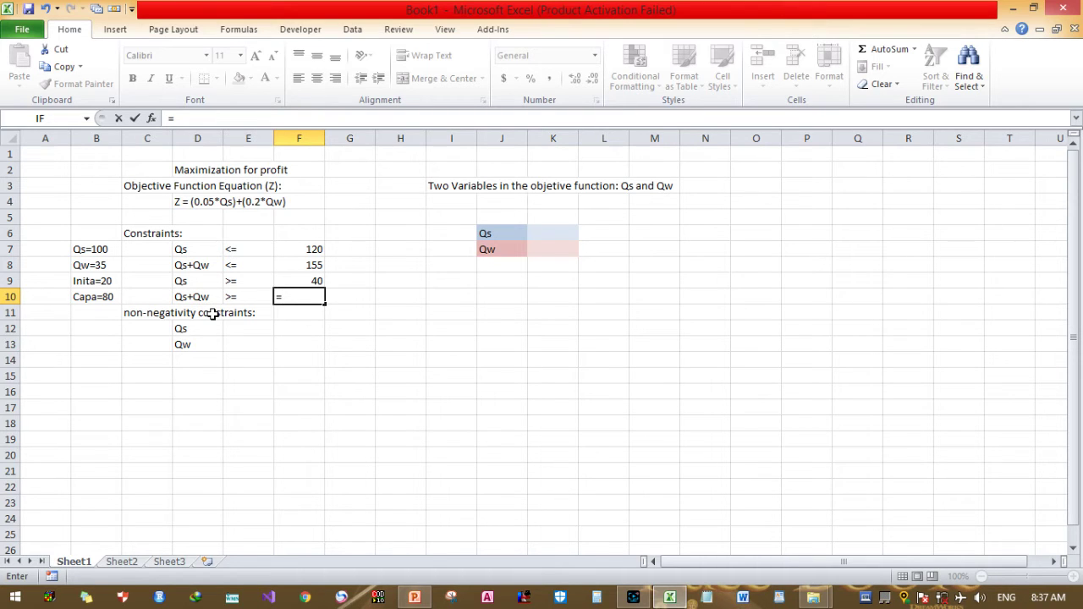
pyautogui.write('40+')
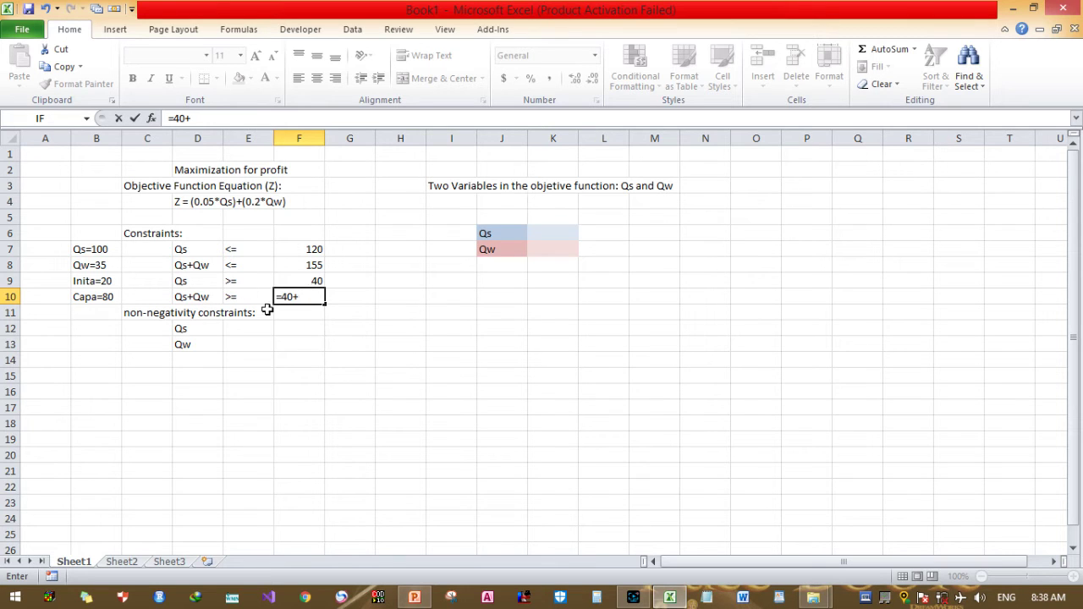
pyautogui.write('35')
pyautogui.press('Return')
pyautogui.click(377, 314)
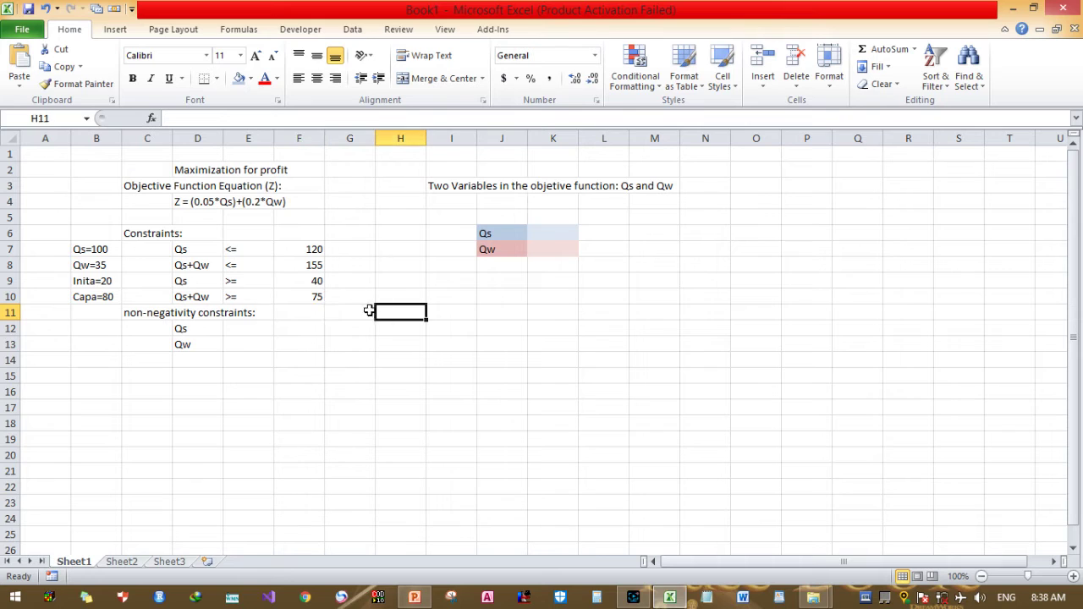
# - Switch to PowerPoint's Solution slide and narrow the spreadsheet picture from its inner edge so it no longer covers the bullet text
pyautogui.click(303, 247)
pyautogui.click(247, 331)
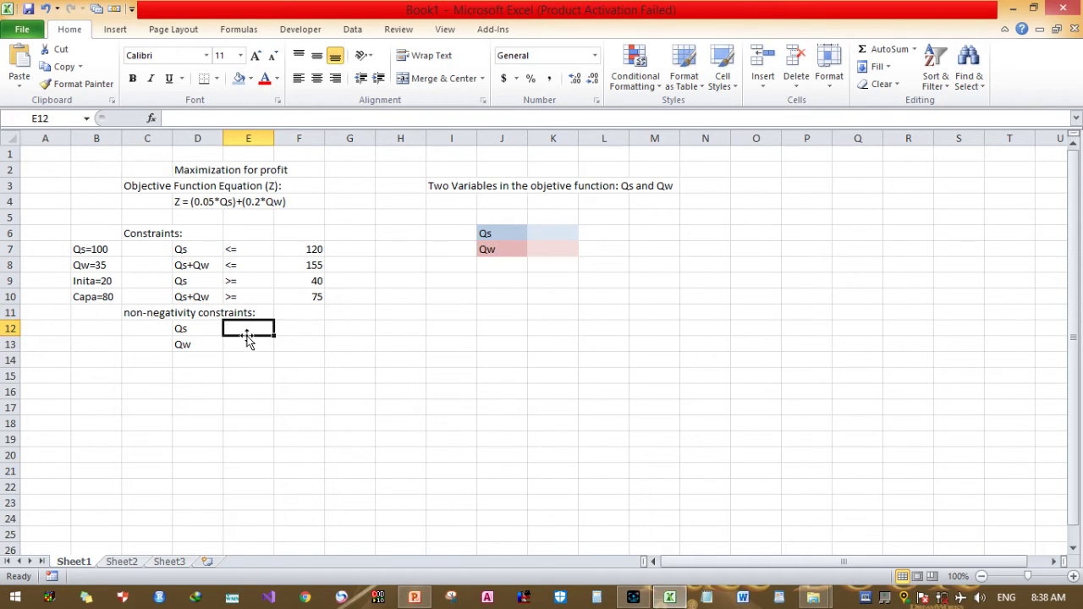
pyautogui.click(415, 598)
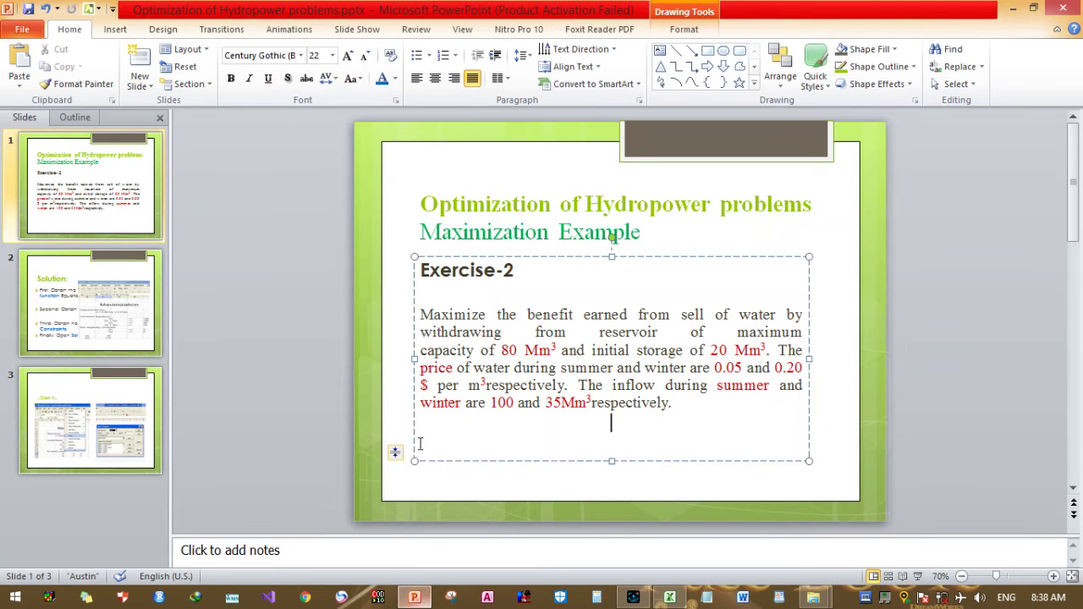
pyautogui.click(93, 315)
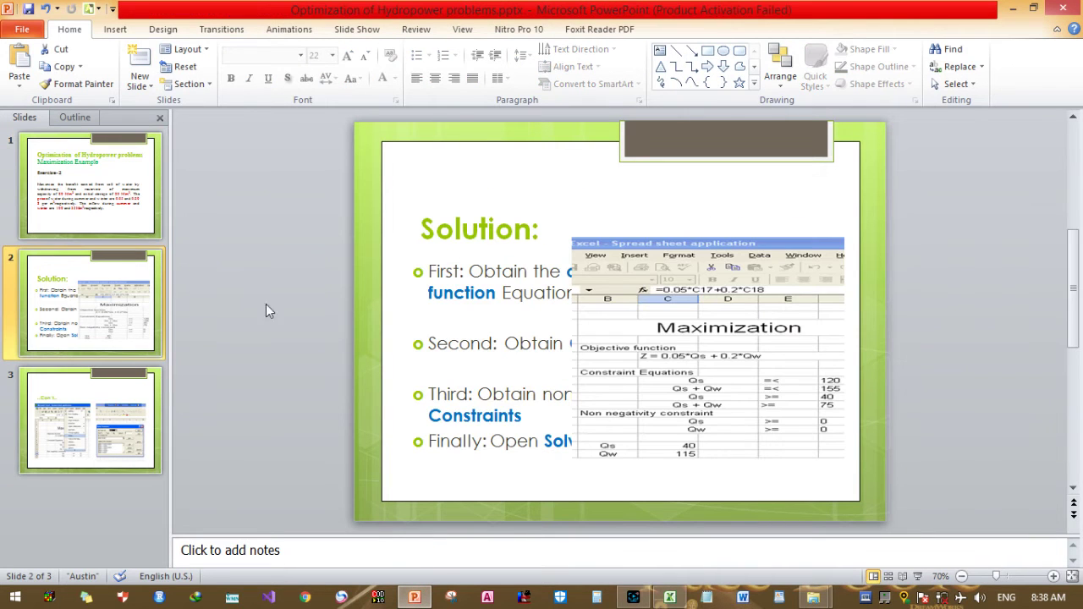
pyautogui.click(480, 349)
pyautogui.click(590, 345)
pyautogui.moveTo(571, 347); pyautogui.dragTo(686, 348)
# - Review the non-negativity constraints and Solver bullets on the Solution slide
pyautogui.click(636, 391)
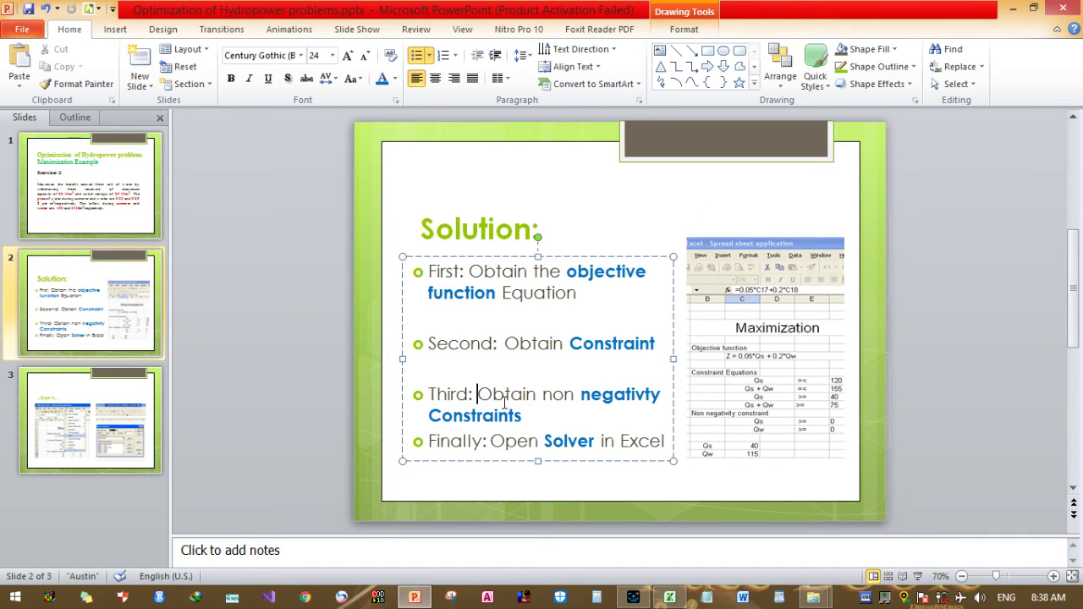
pyautogui.moveTo(573, 414); pyautogui.dragTo(580, 398)
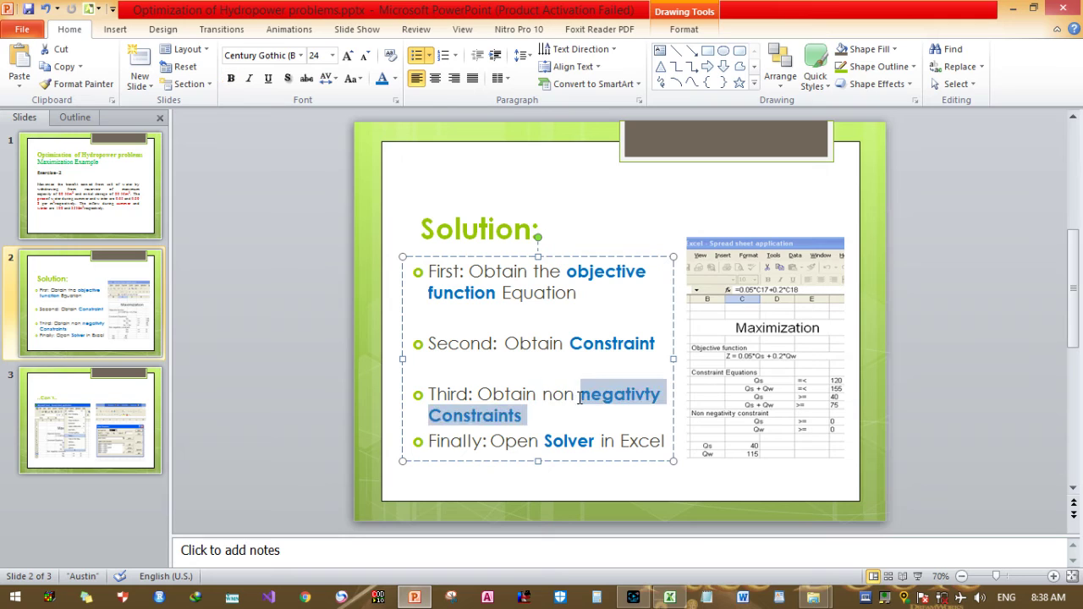
pyautogui.click(525, 440)
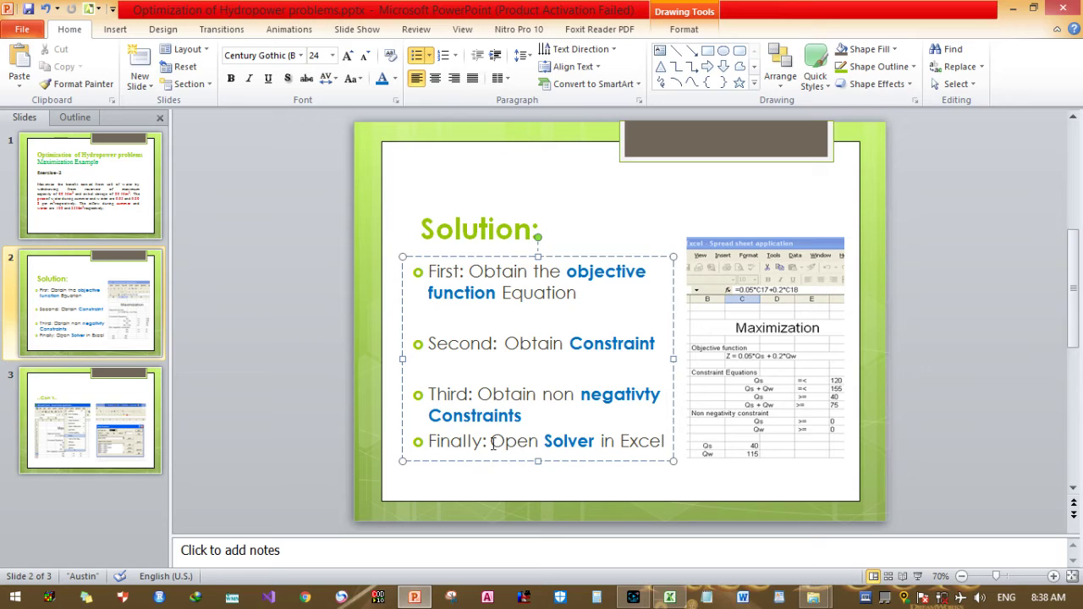
pyautogui.click(513, 373)
# - Switch back to Excel and enter the >= operator in E12 and E13 for the Qs and Qw non-negativity constraints
pyautogui.click(669, 597)
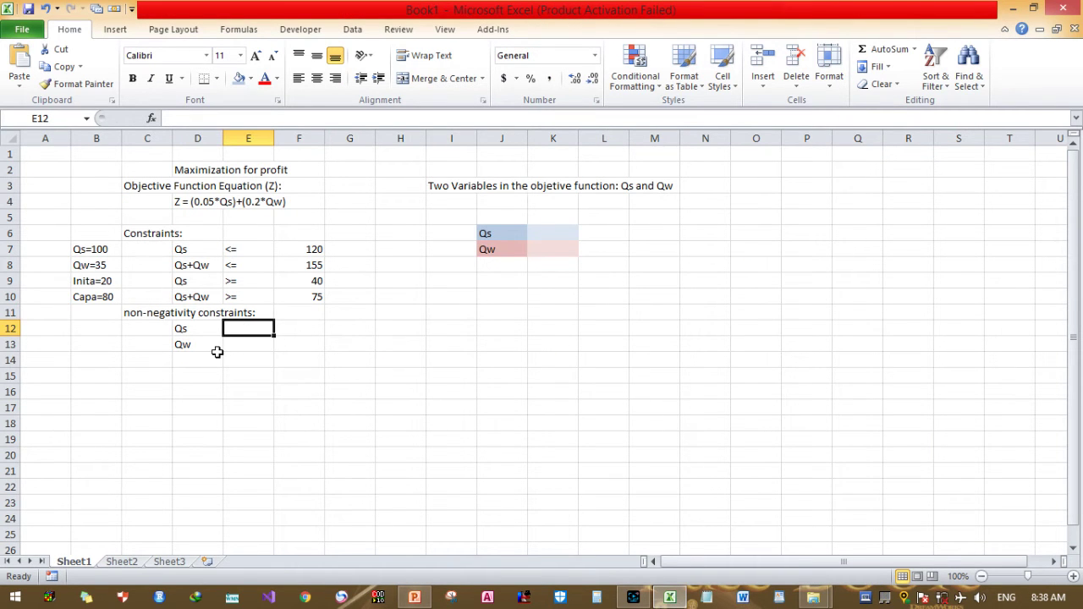
pyautogui.write('>')
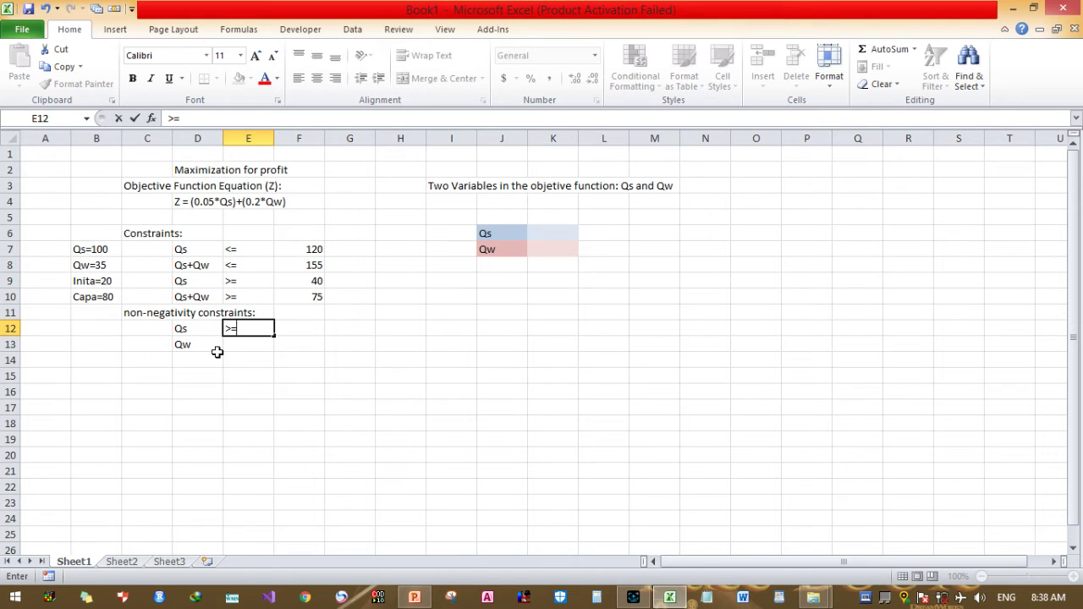
pyautogui.write('=0')
pyautogui.click(248, 345)
pyautogui.write('>=')
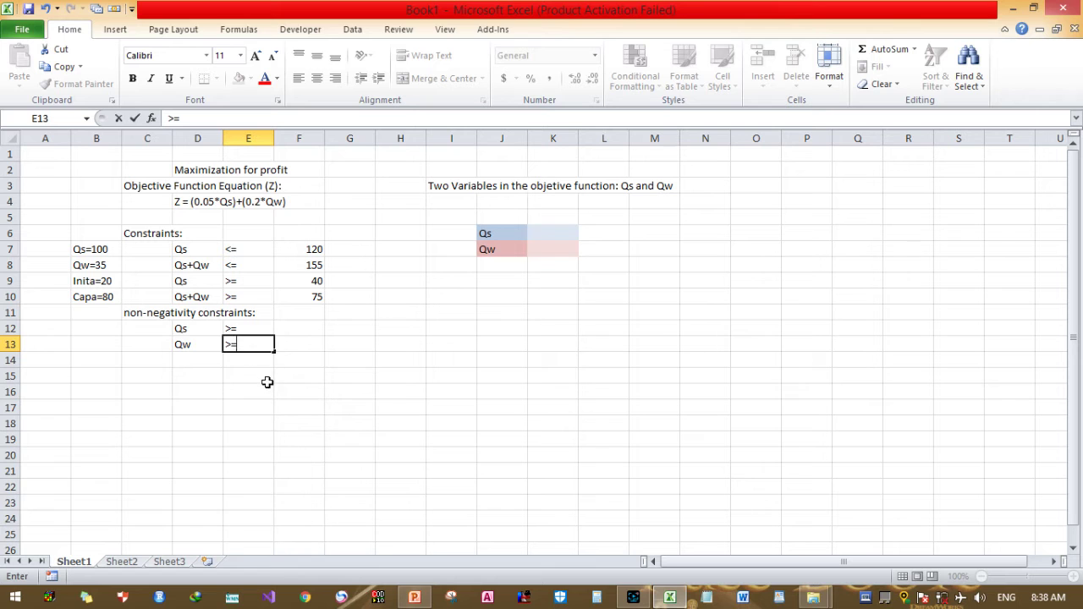
pyautogui.click(265, 378)
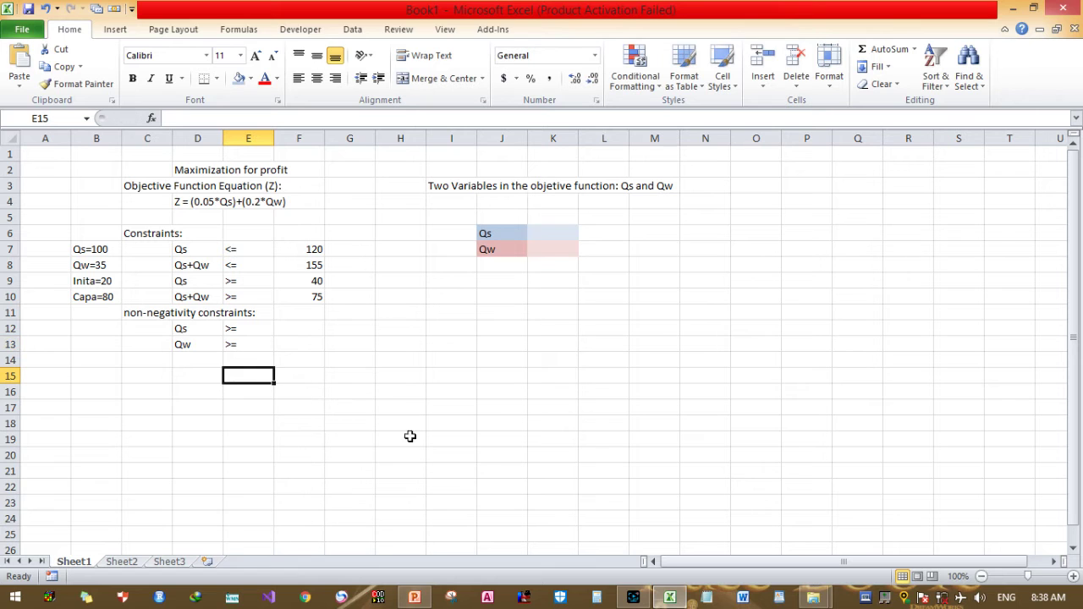
# - Enter 0 in F12 and F13 as the limits of the Qs and Qw non-negativity constraints
pyautogui.click(667, 599)
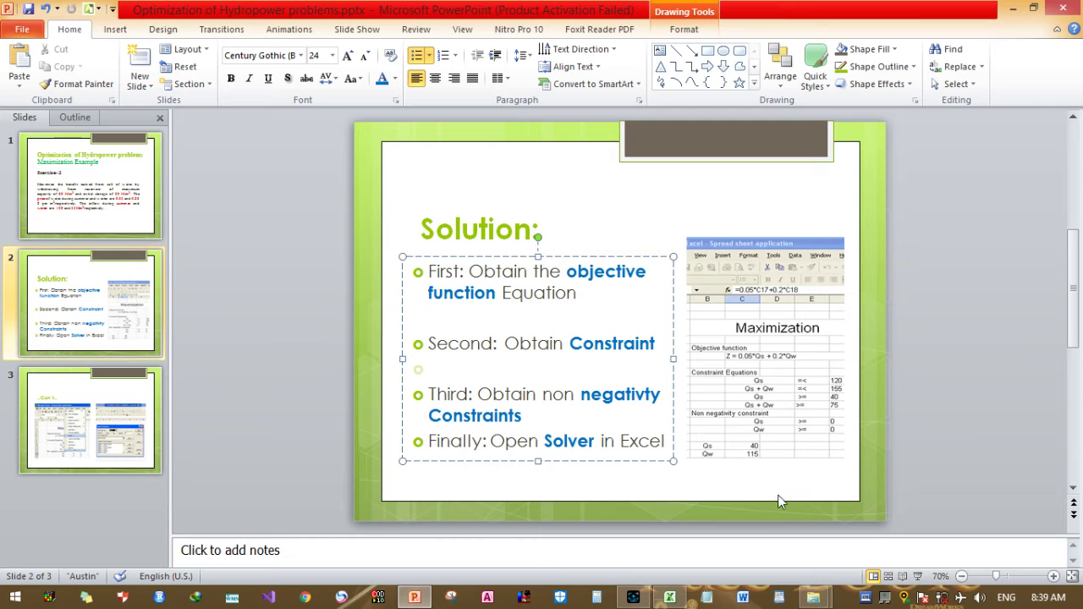
pyautogui.click(670, 598)
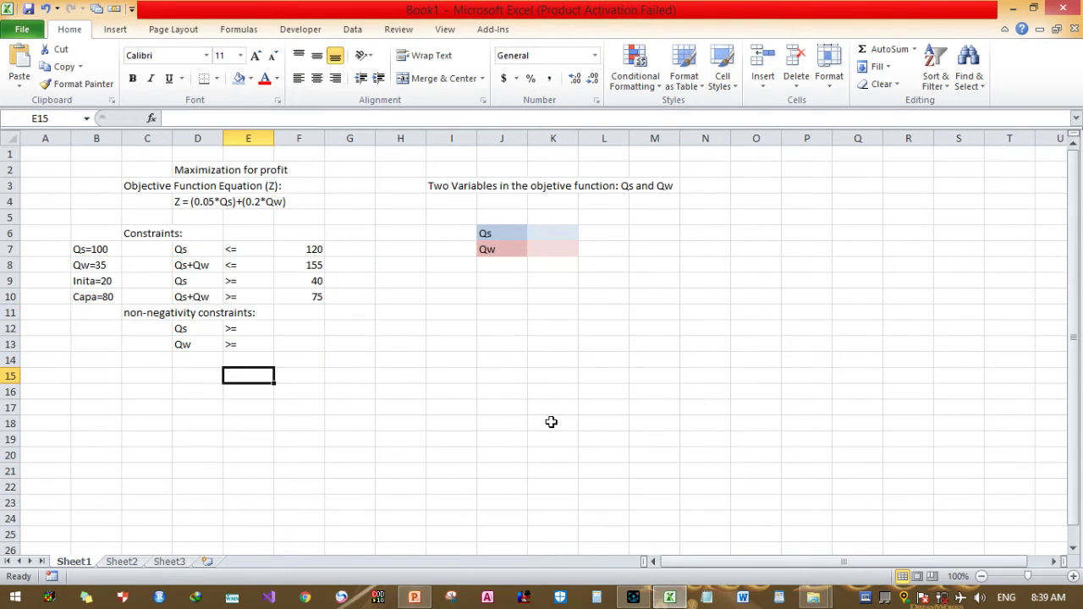
pyautogui.click(301, 327)
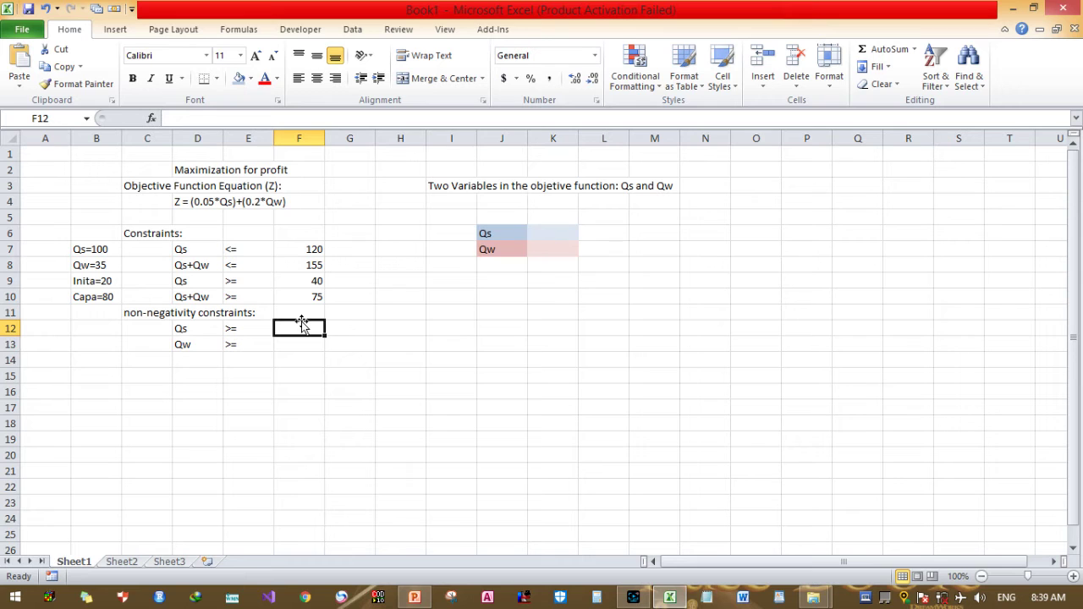
pyautogui.write('0')
pyautogui.press('Return')
pyautogui.write('0')
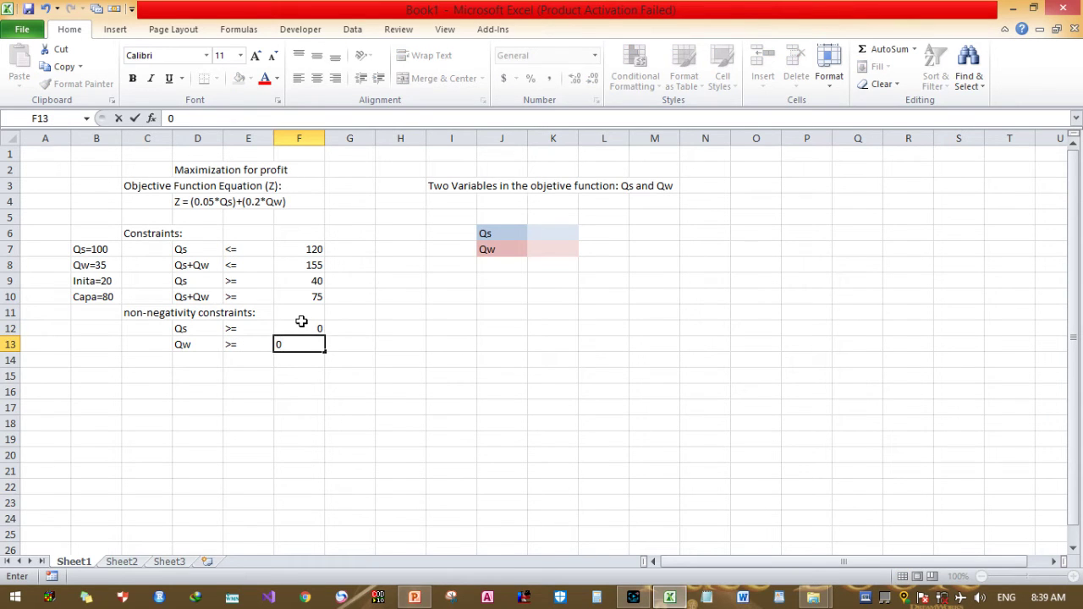
pyautogui.click(381, 374)
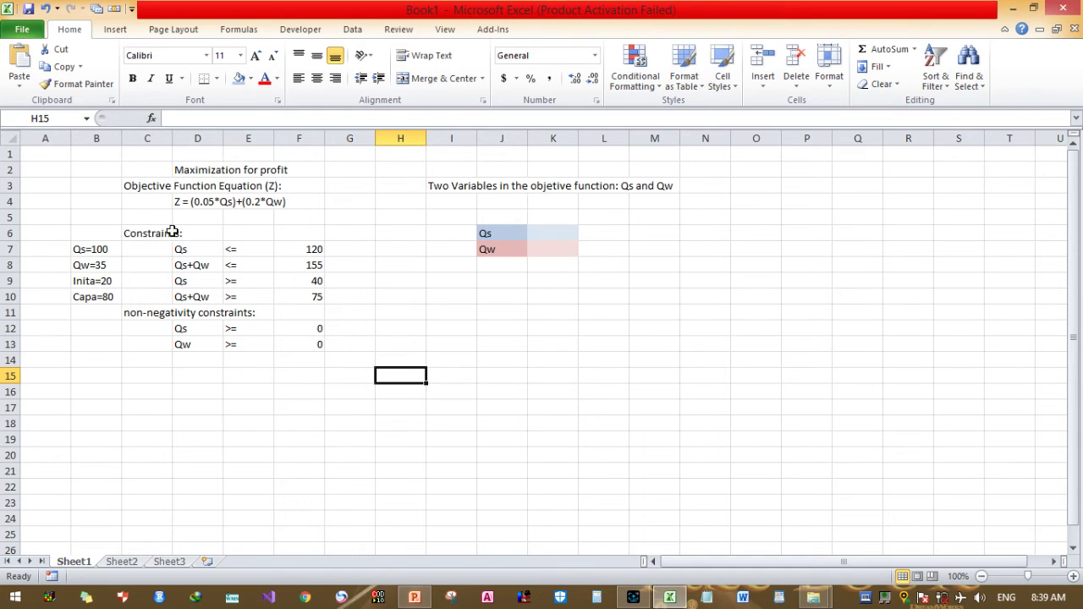
# - Review the non-negativity rows and the Qs and Qw variable cells in J6:K7
pyautogui.click(195, 319)
pyautogui.click(193, 359)
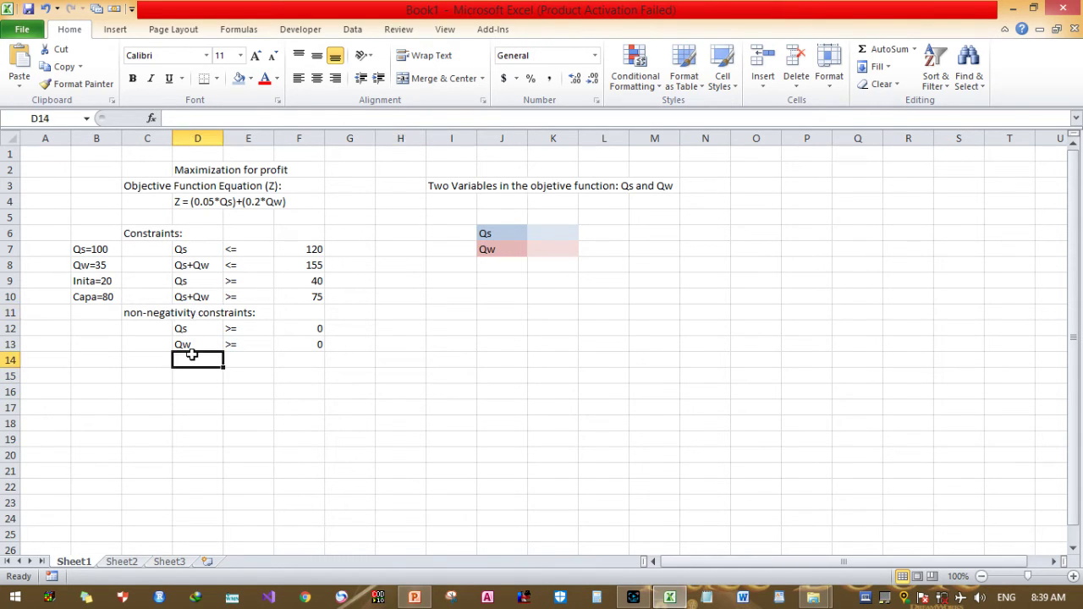
pyautogui.click(241, 375)
pyautogui.moveTo(503, 236); pyautogui.dragTo(511, 249)
pyautogui.click(549, 233)
pyautogui.click(551, 249)
pyautogui.click(553, 235)
pyautogui.click(554, 254)
pyautogui.click(501, 342)
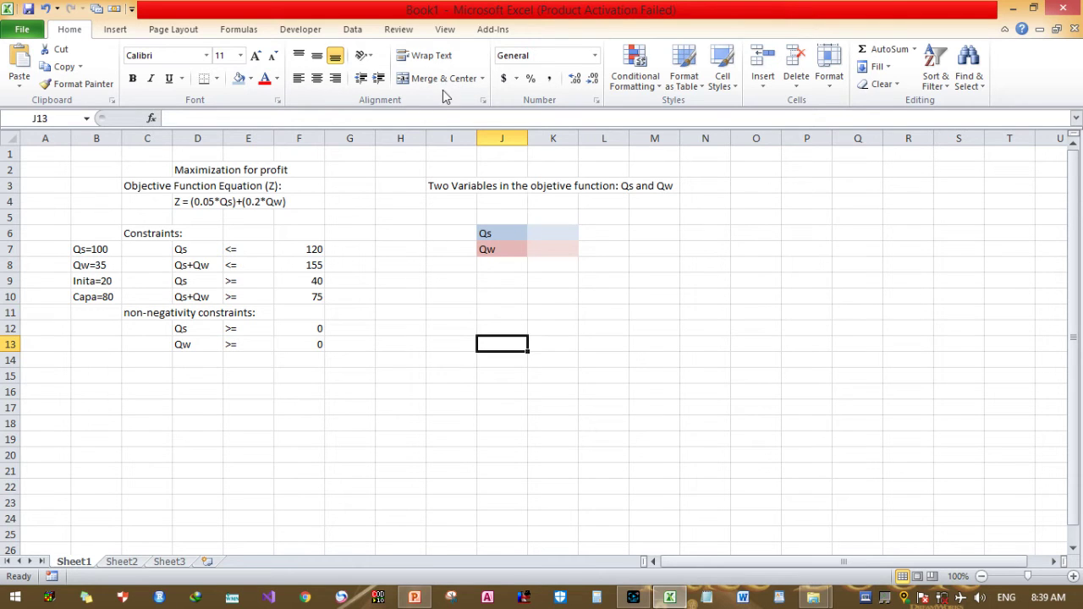
# - Enable the Solver Add-in among the Excel add-ins and open the Solver Parameters dialog
pyautogui.click(354, 32)
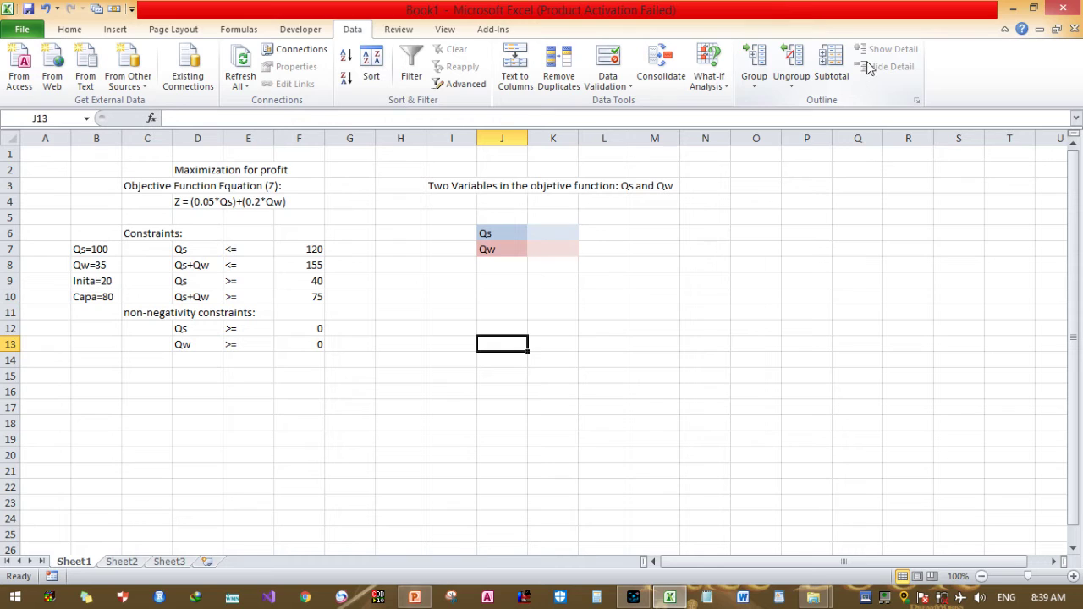
pyautogui.rightClick(947, 53)
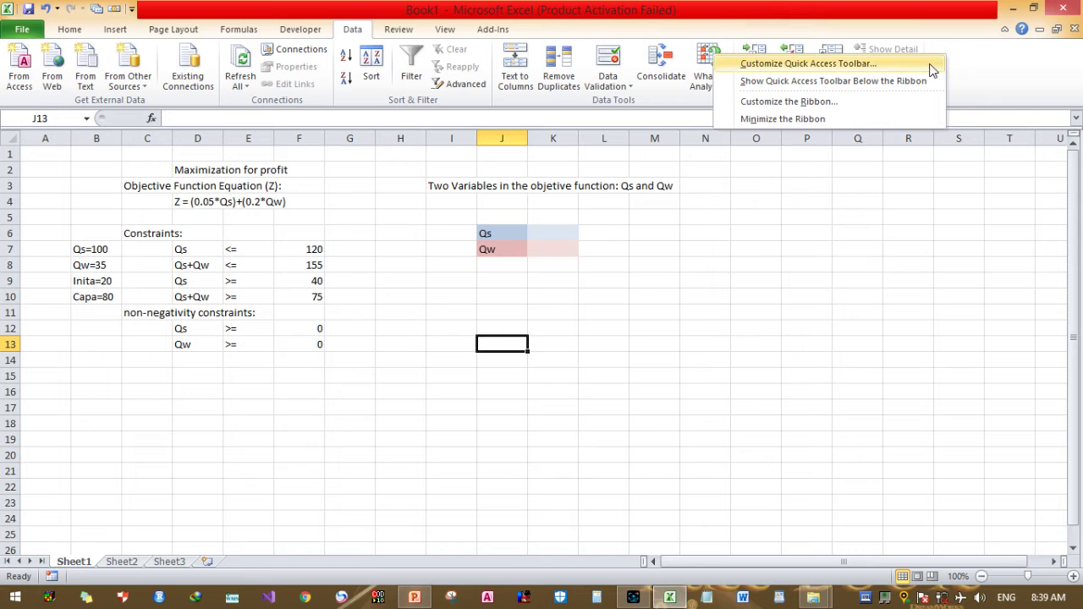
pyautogui.click(819, 66)
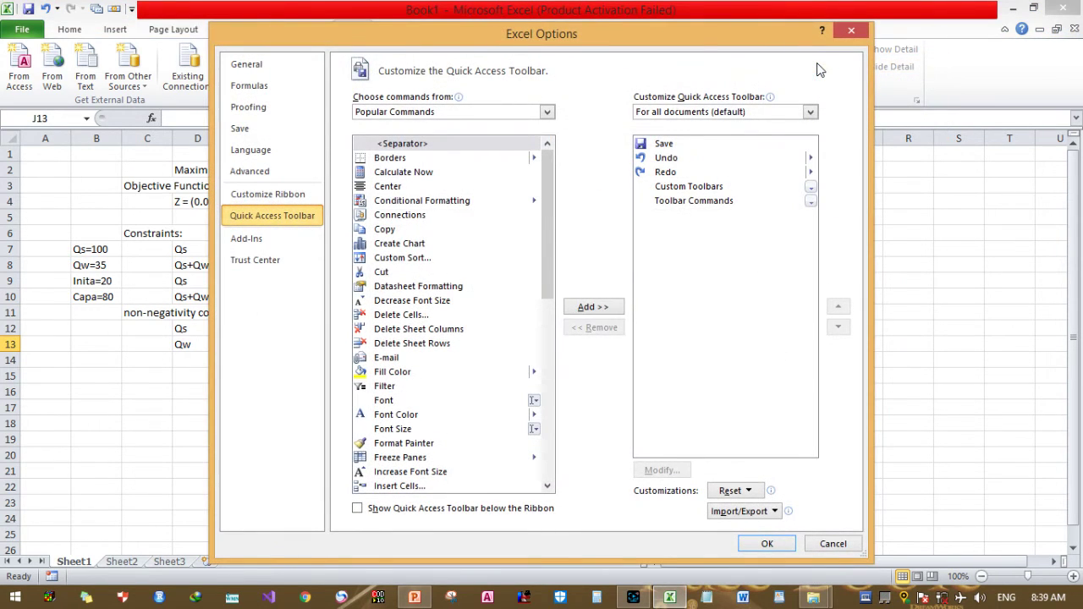
pyautogui.click(276, 240)
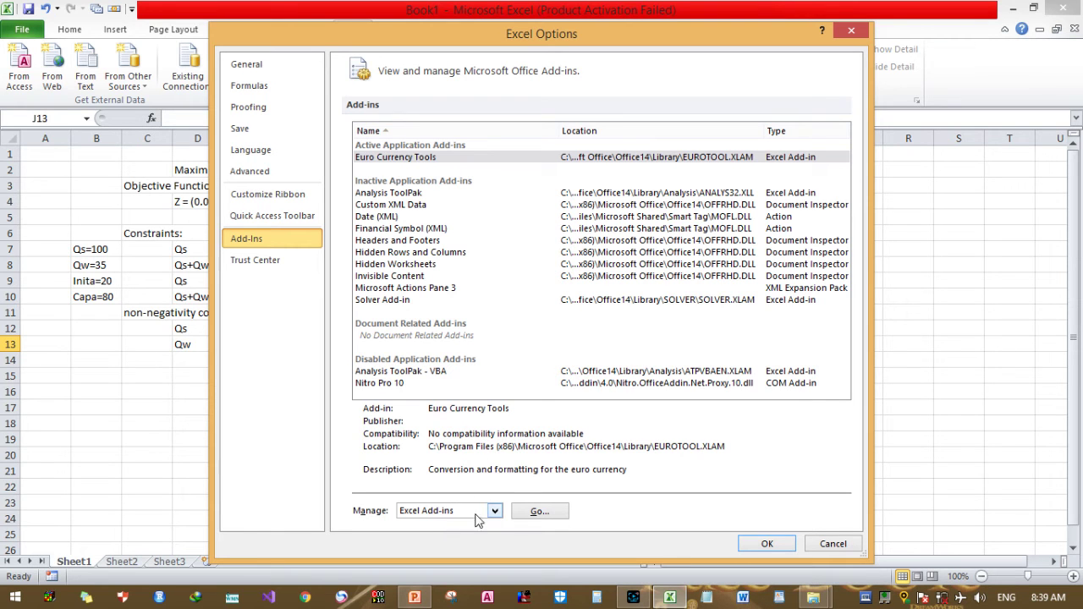
pyautogui.click(540, 512)
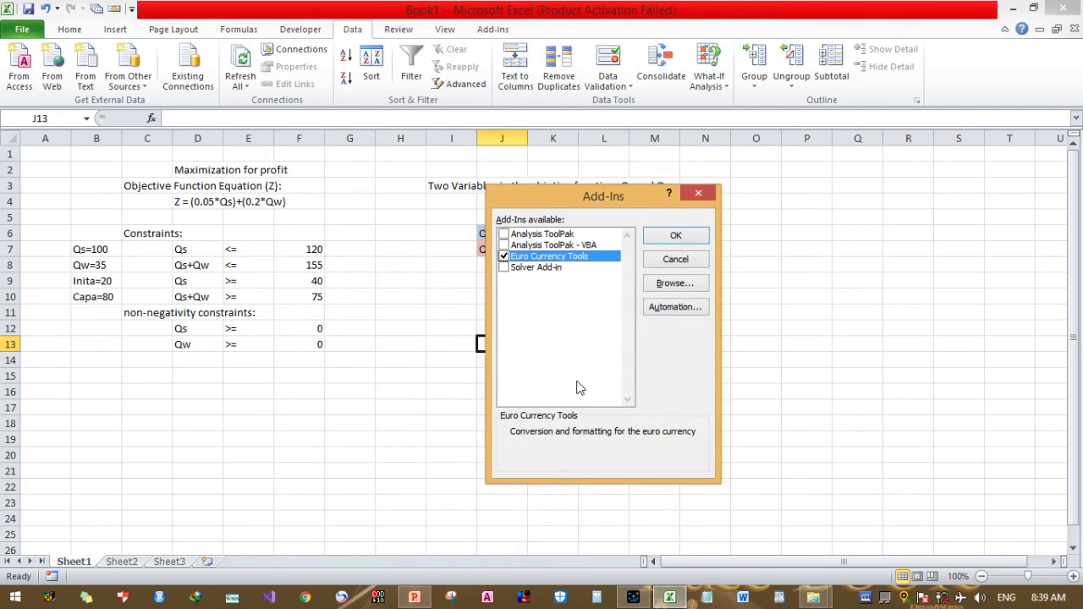
pyautogui.click(505, 268)
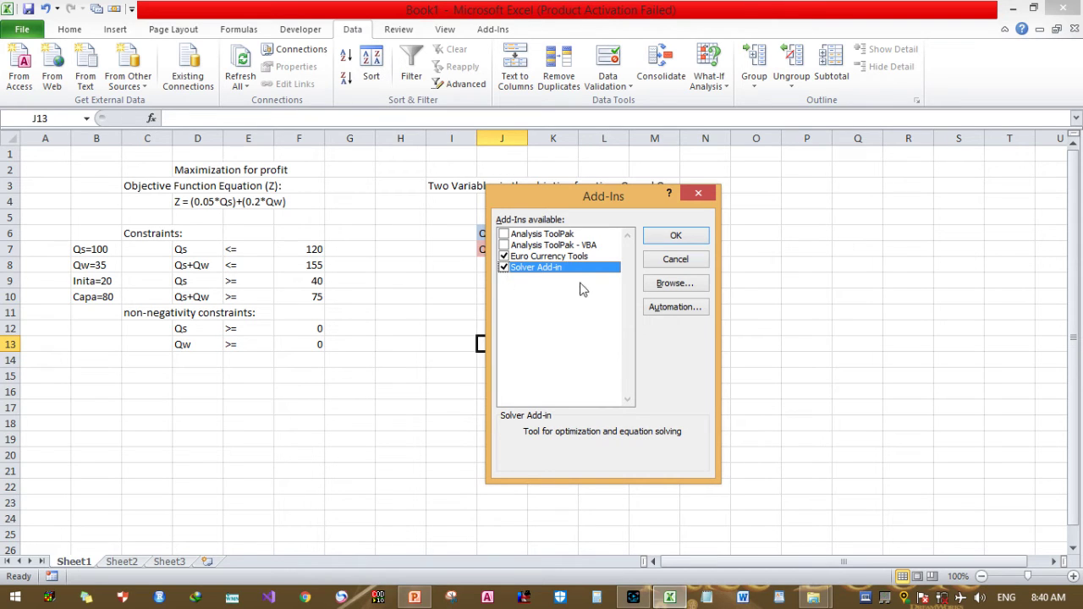
pyautogui.click(676, 236)
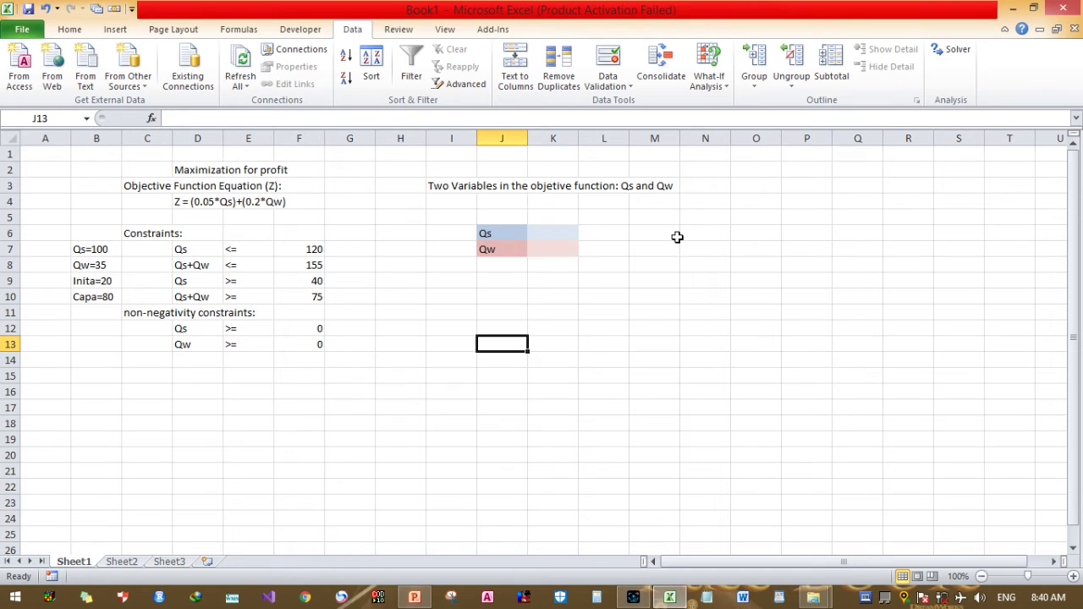
pyautogui.click(955, 52)
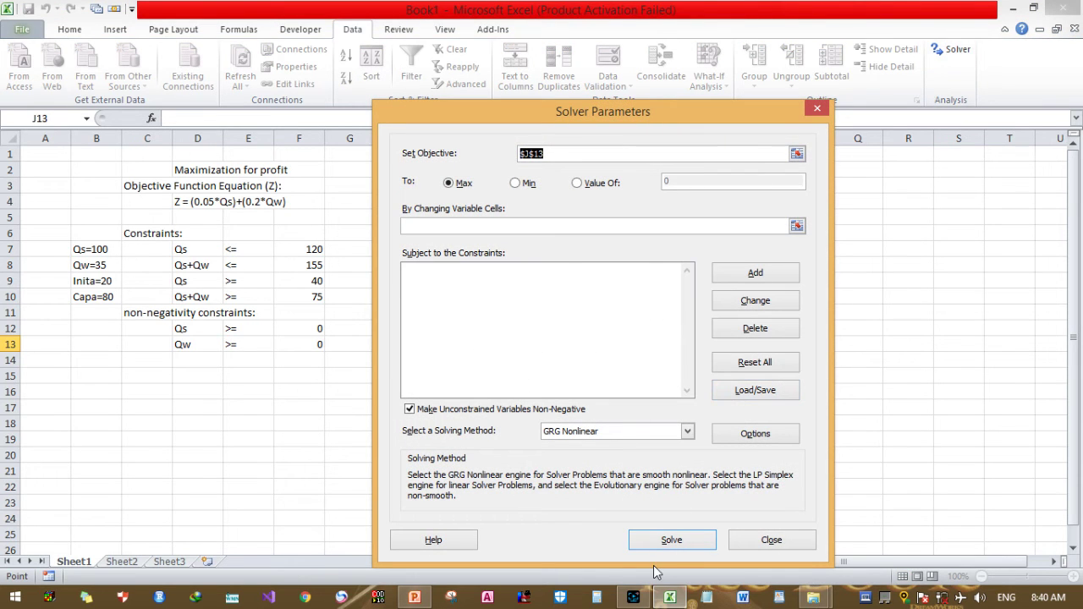
# - Switch to PowerPoint's slide 3 and enlarge the Solver Parameters picture in width and height, extending it over the neighbouring screenshot
pyautogui.click(423, 599)
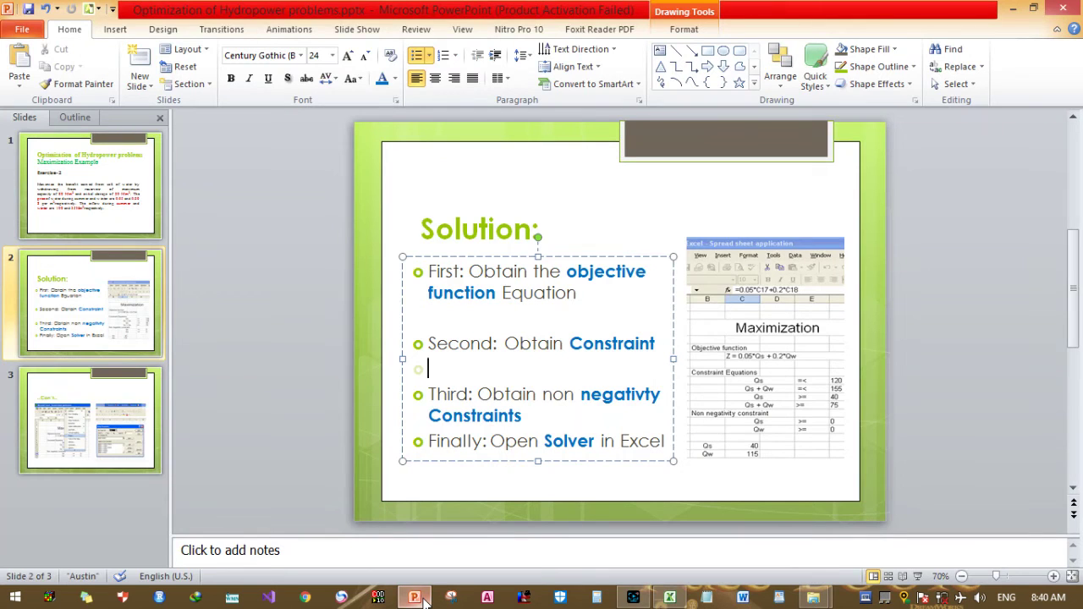
pyautogui.click(99, 414)
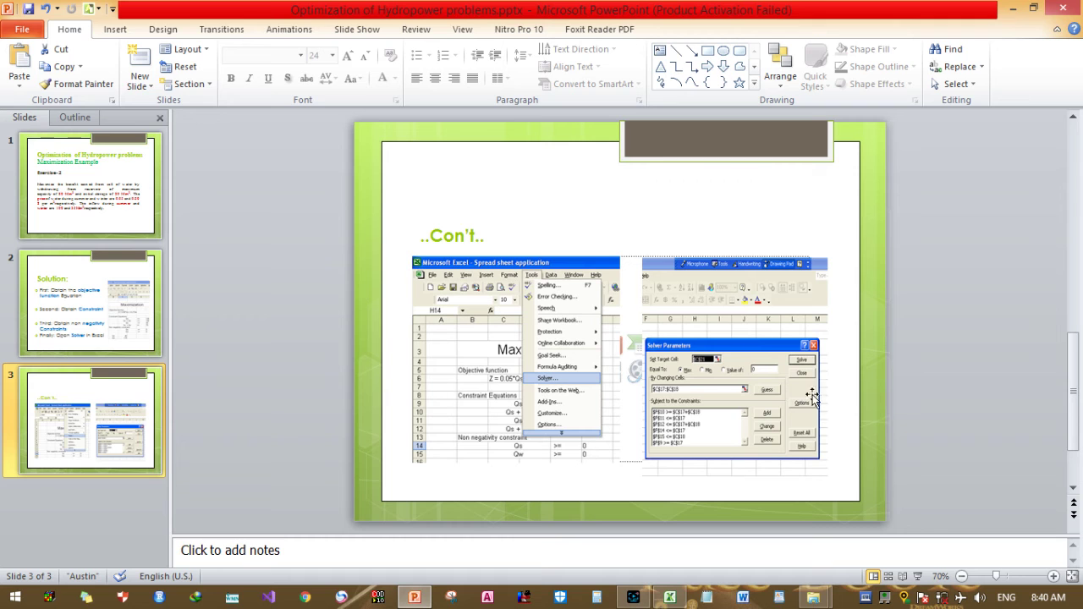
pyautogui.click(719, 336)
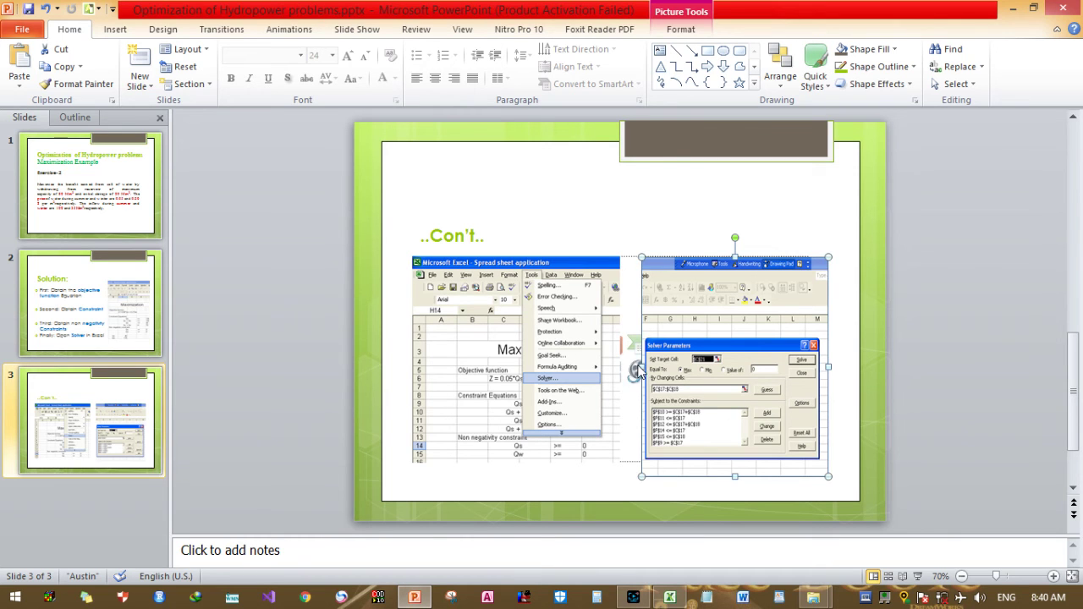
pyautogui.moveTo(640, 366); pyautogui.dragTo(496, 366)
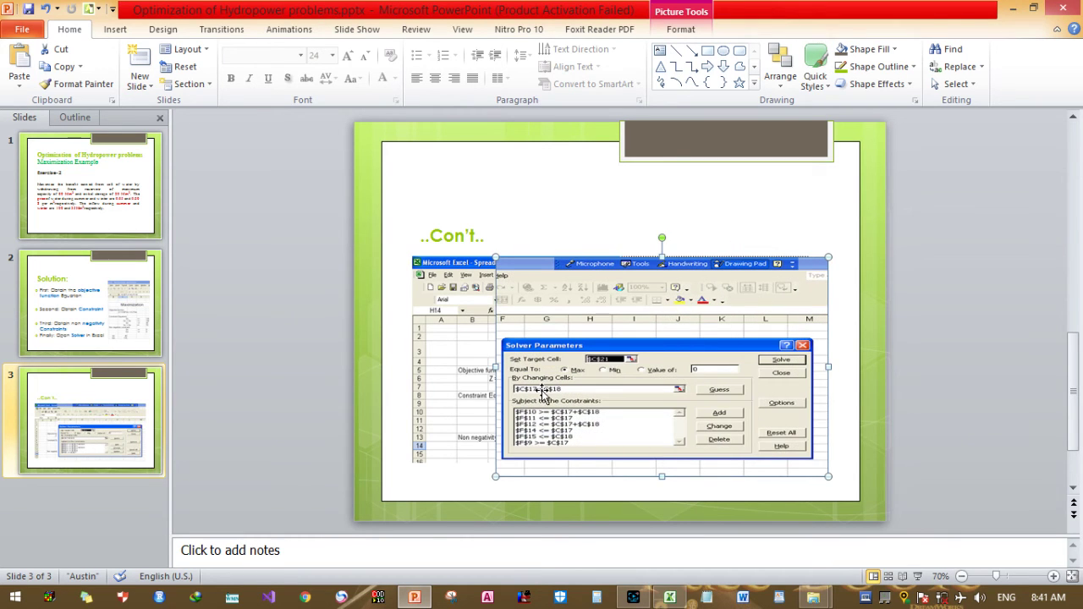
pyautogui.moveTo(662, 257); pyautogui.dragTo(662, 224)
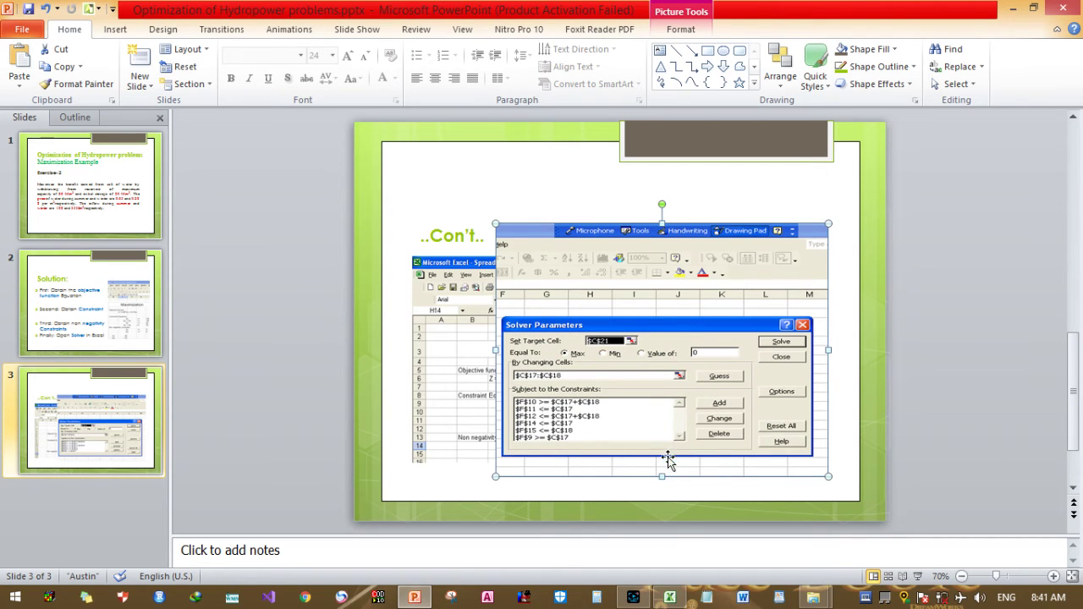
pyautogui.moveTo(662, 476); pyautogui.dragTo(664, 495)
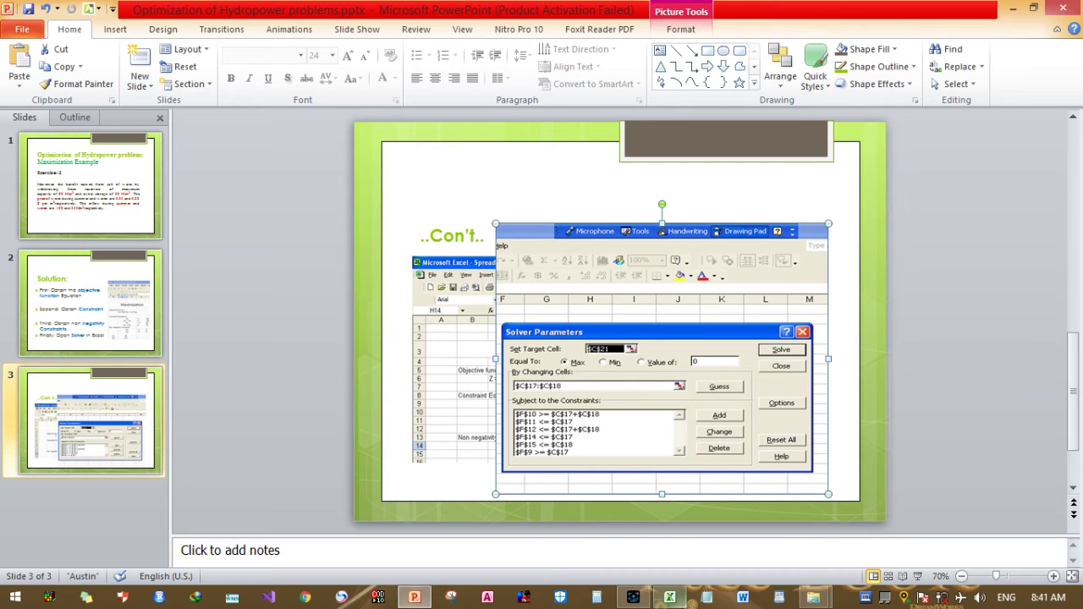
# - Switch to Excel and enter =(0.05*K6)+(0.2*K7) in the Z cell K5, consulting the water prices on PowerPoint's first slide
pyautogui.click(676, 600)
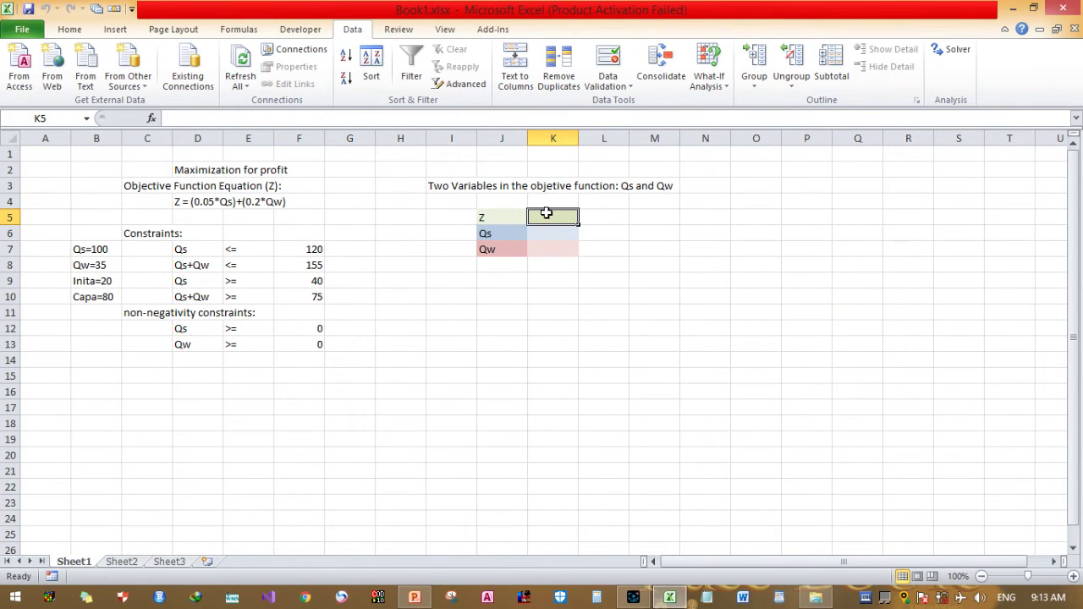
pyautogui.write('=')
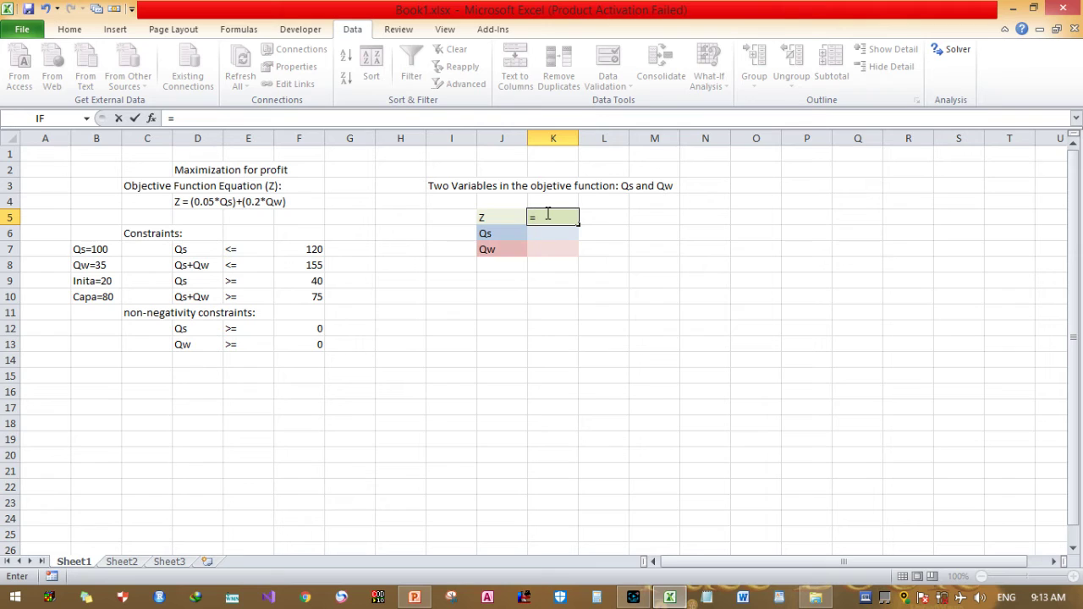
pyautogui.write('(0.05')
pyautogui.click(421, 599)
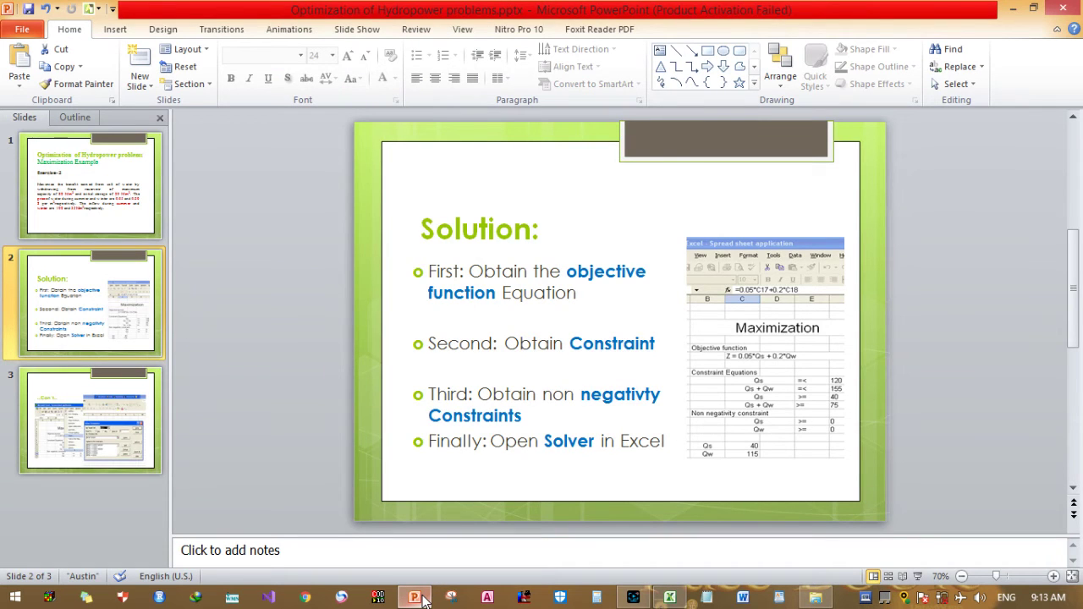
pyautogui.click(129, 201)
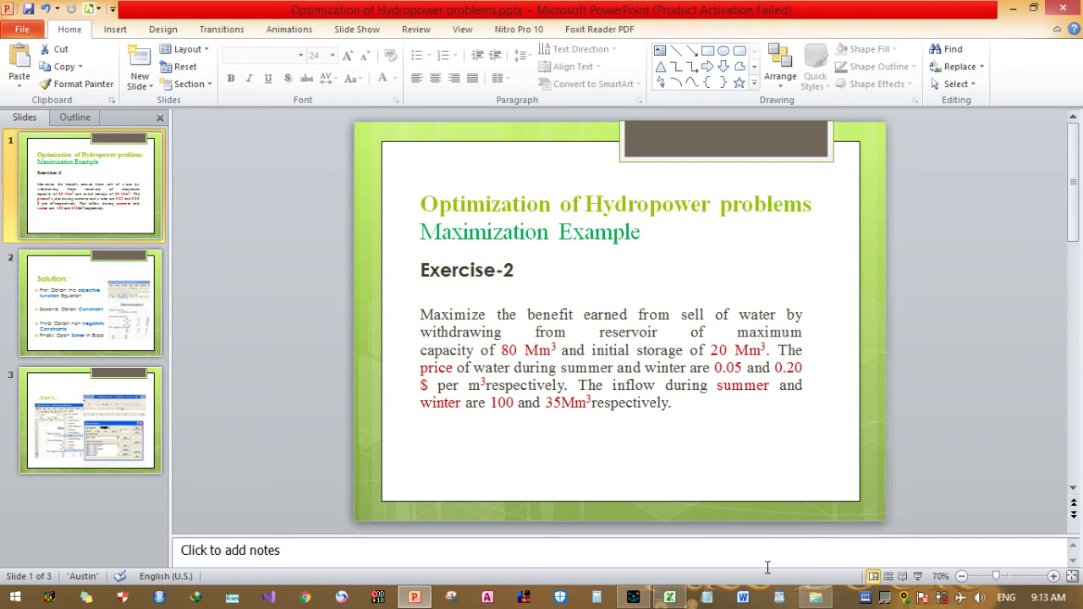
pyautogui.click(671, 597)
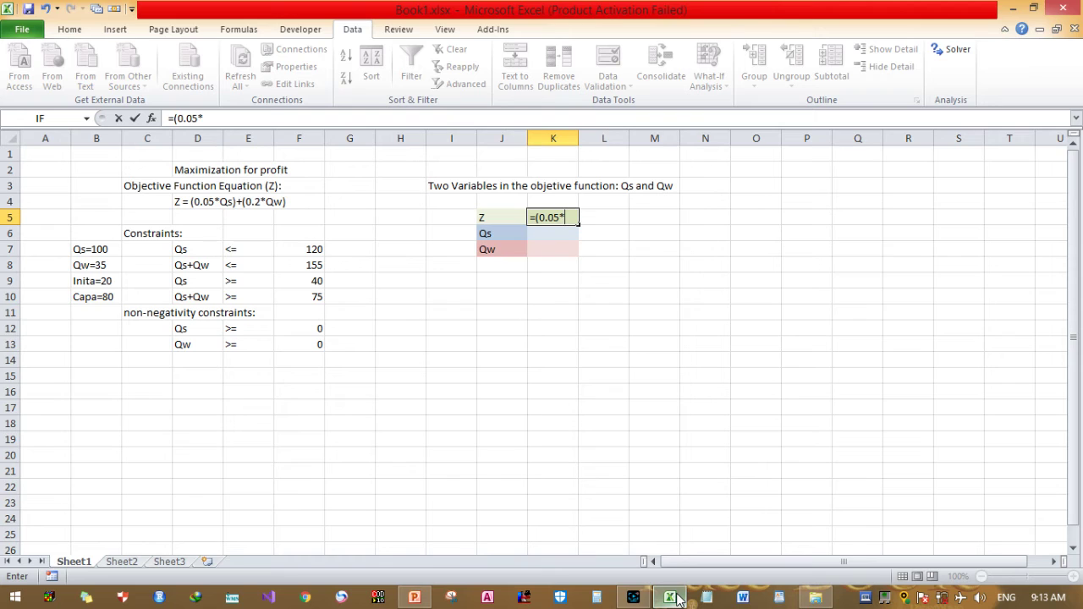
pyautogui.click(567, 235)
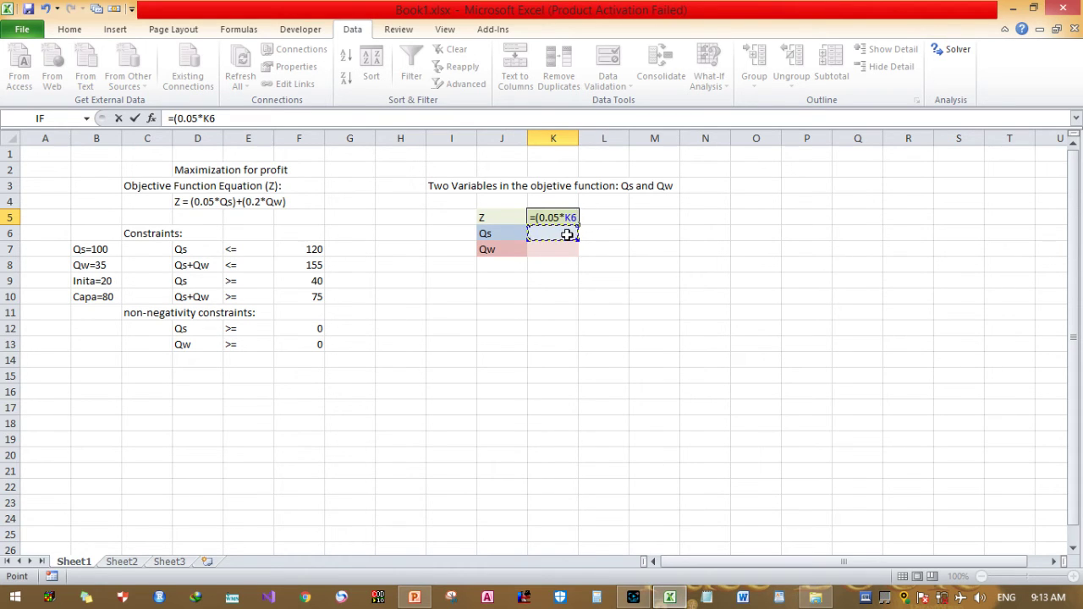
pyautogui.write(')+(0.2*')
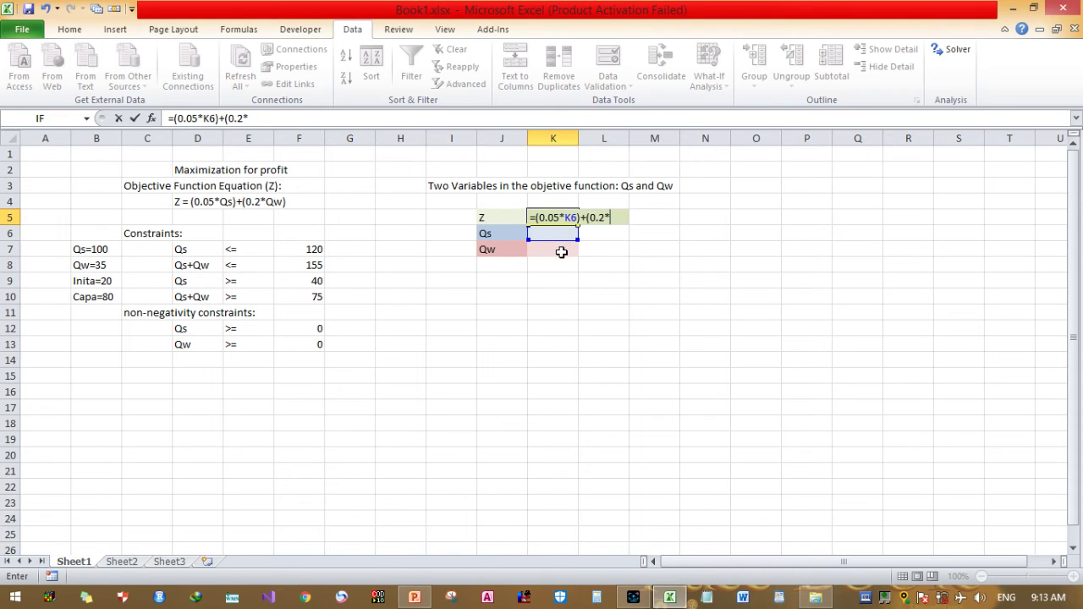
pyautogui.click(557, 251)
pyautogui.write(')')
pyautogui.press('Return')
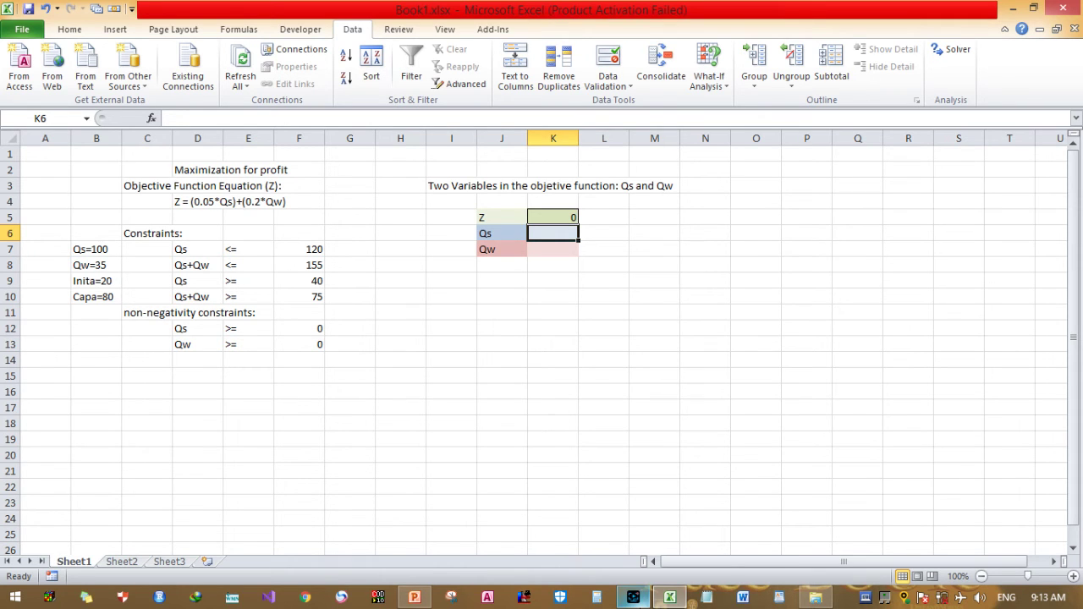
pyautogui.click(633, 597)
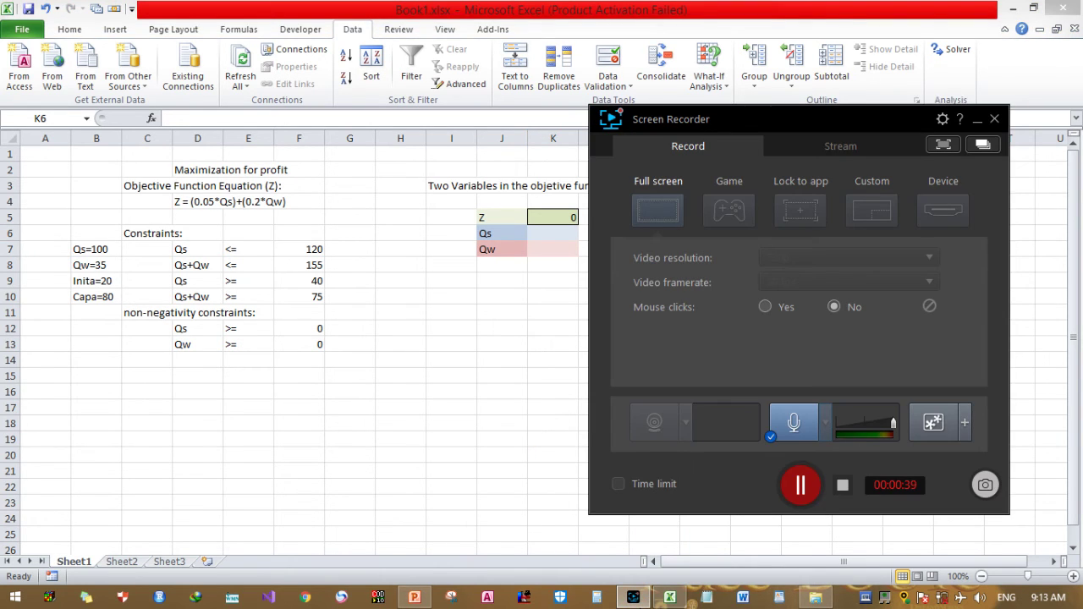
pyautogui.click(633, 598)
pyautogui.click(633, 598)
pyautogui.click(633, 598)
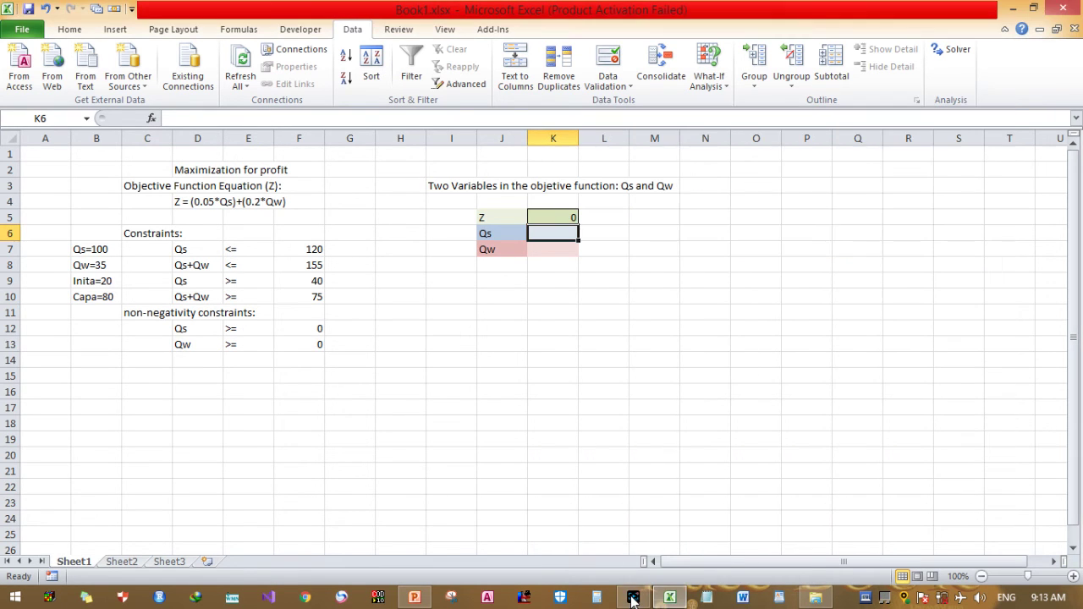
pyautogui.click(574, 345)
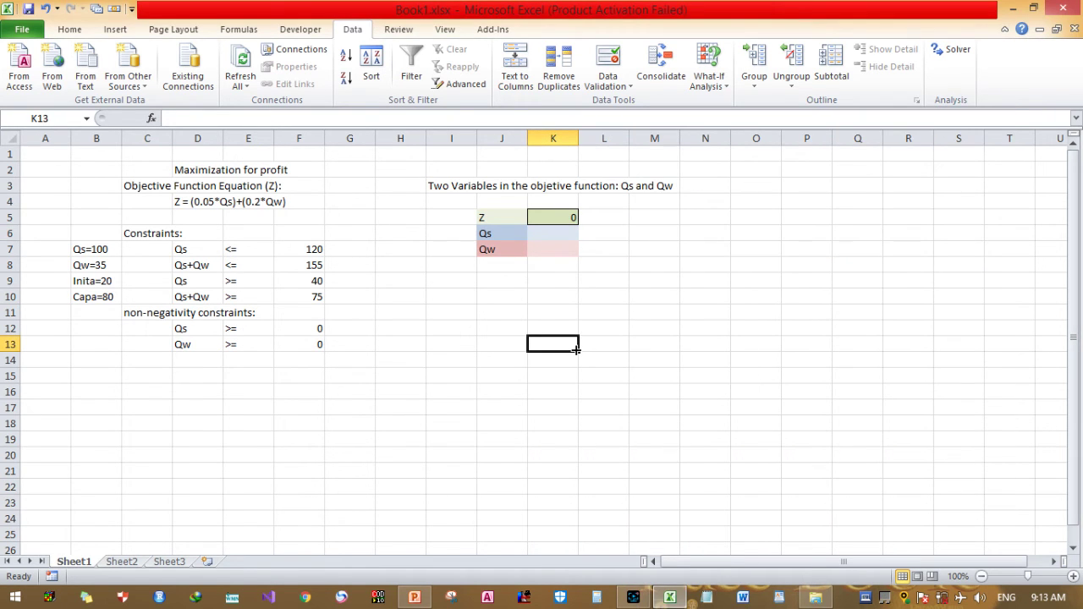
pyautogui.click(650, 322)
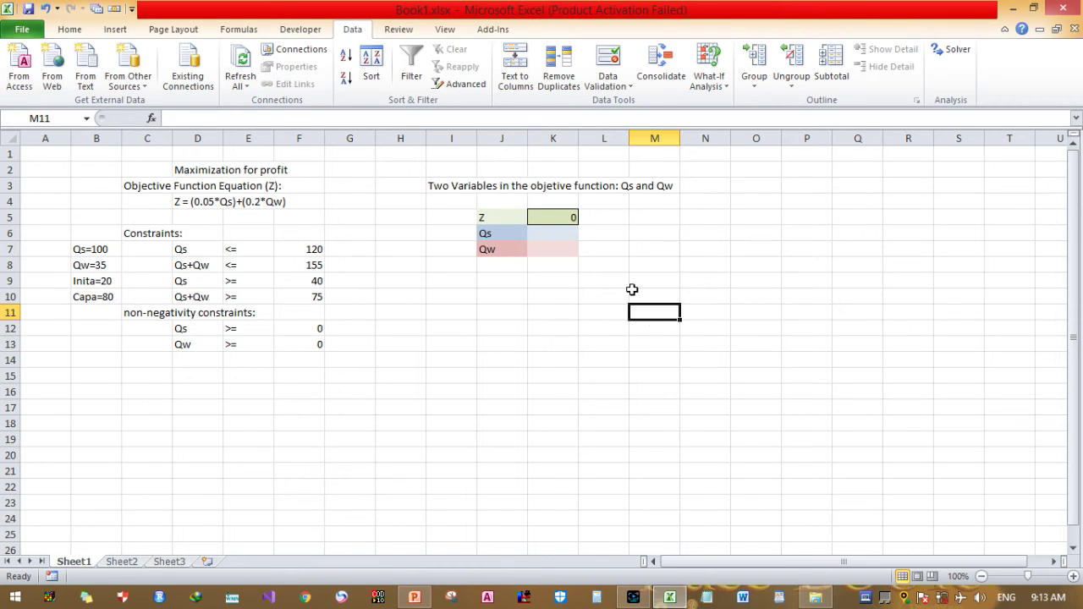
pyautogui.click(631, 290)
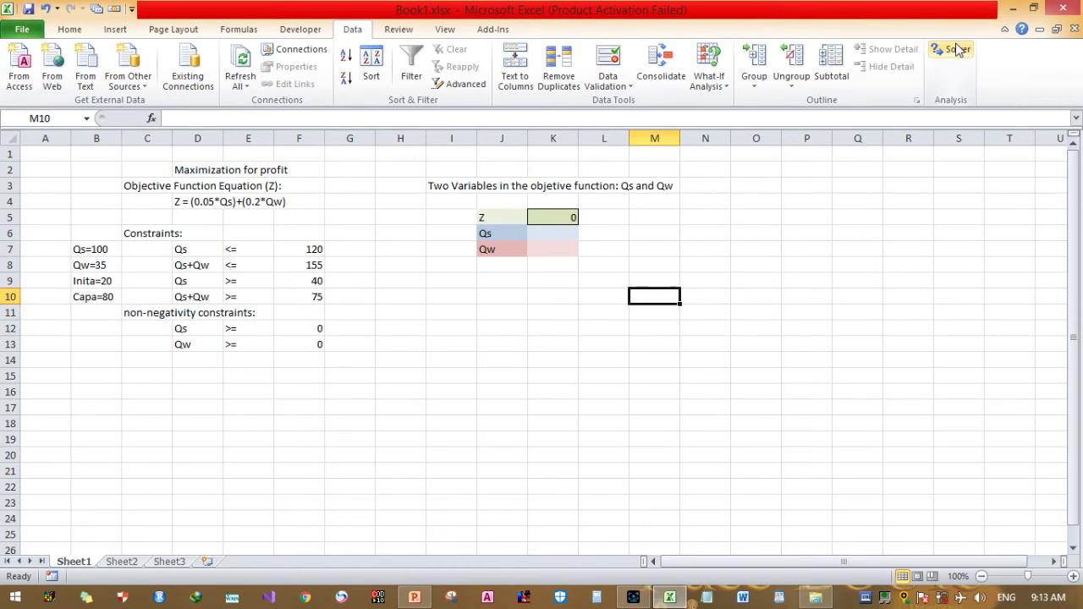
# - Open Solver and maximize the objective cell K5 by changing variable cells K6:K7
pyautogui.click(954, 50)
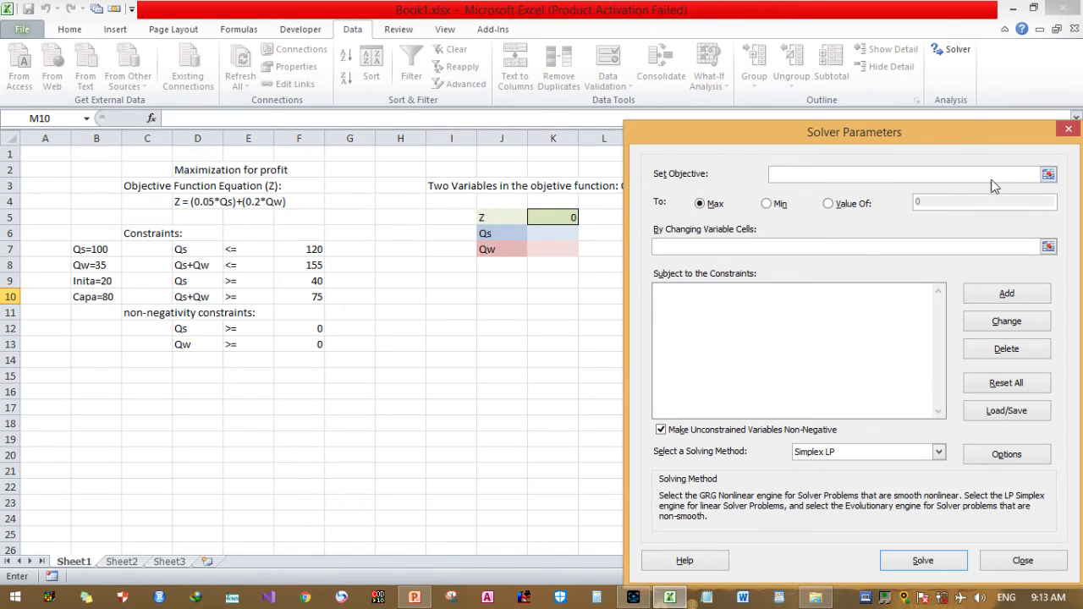
pyautogui.click(1049, 175)
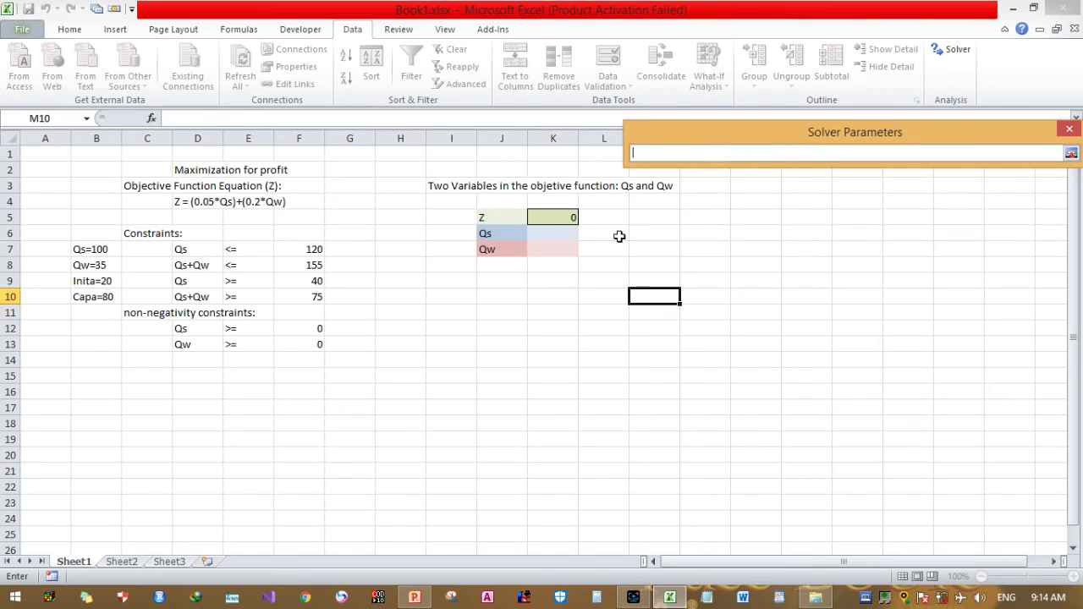
pyautogui.click(571, 219)
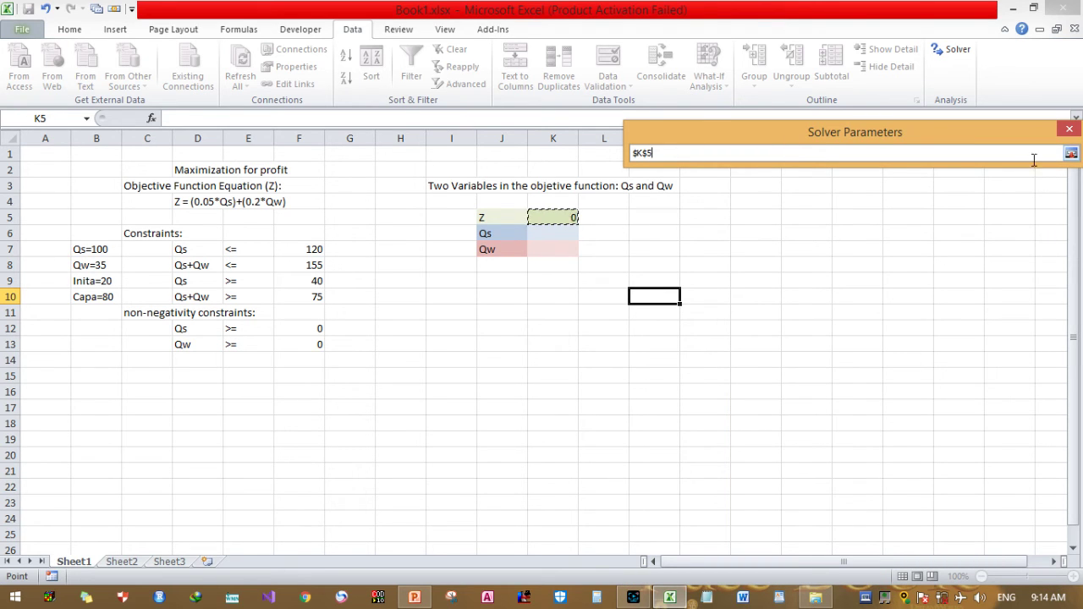
pyautogui.click(1071, 153)
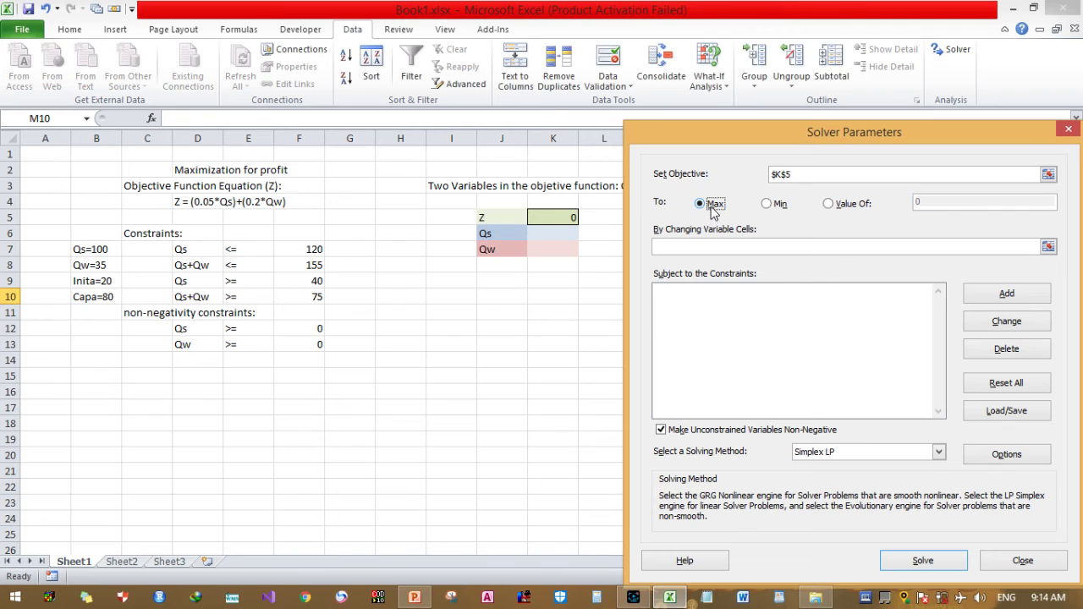
pyautogui.click(720, 246)
pyautogui.moveTo(558, 235); pyautogui.dragTo(559, 255)
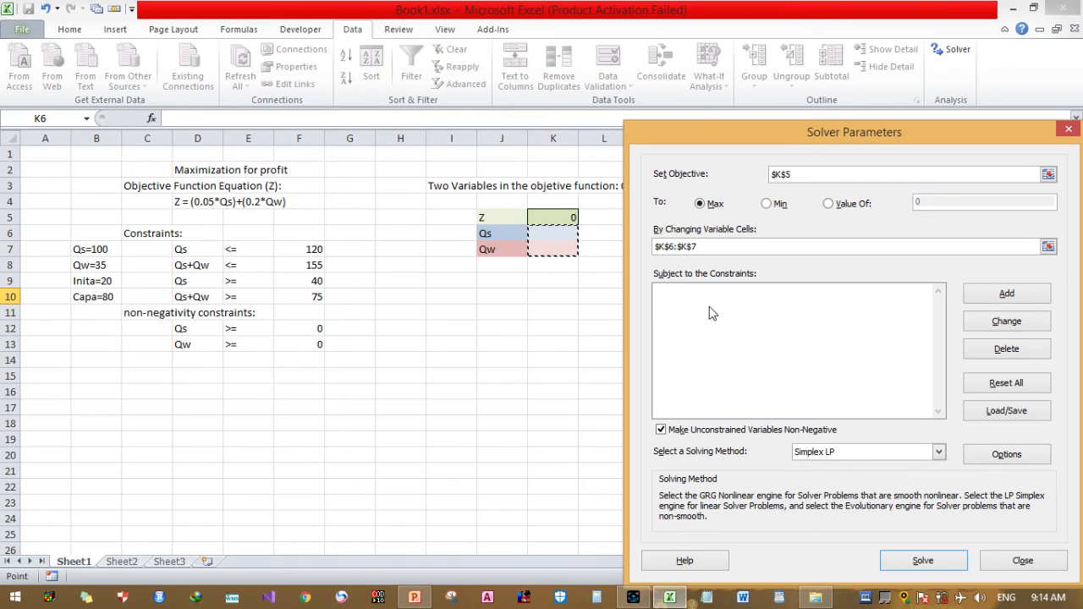
# - Add the Solver constraint $F$7 >= $K$6 for the upper limit on Qs
pyautogui.click(1006, 293)
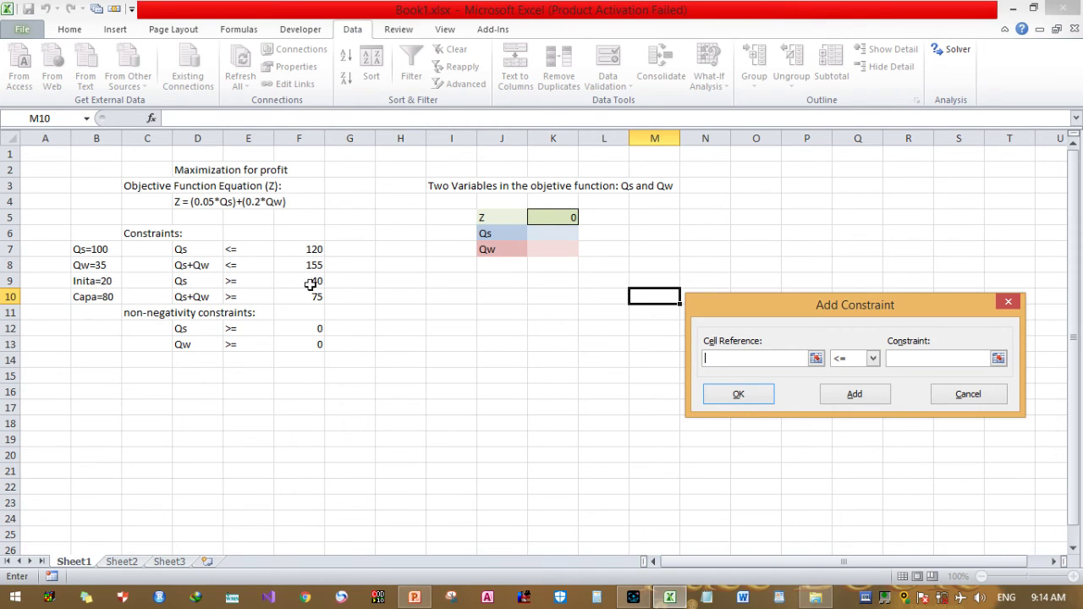
pyautogui.click(309, 252)
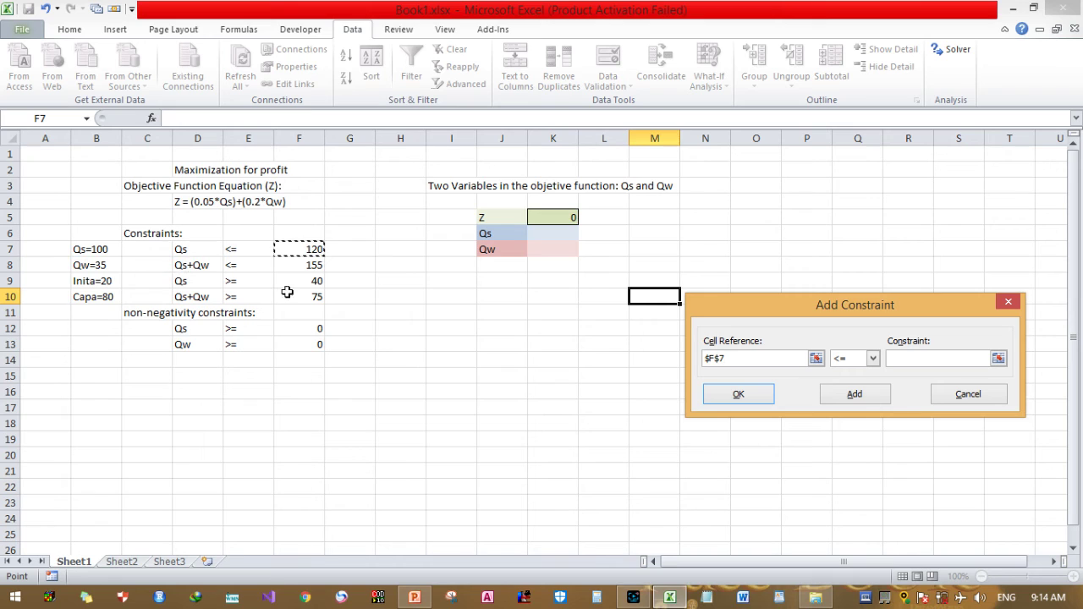
pyautogui.click(873, 360)
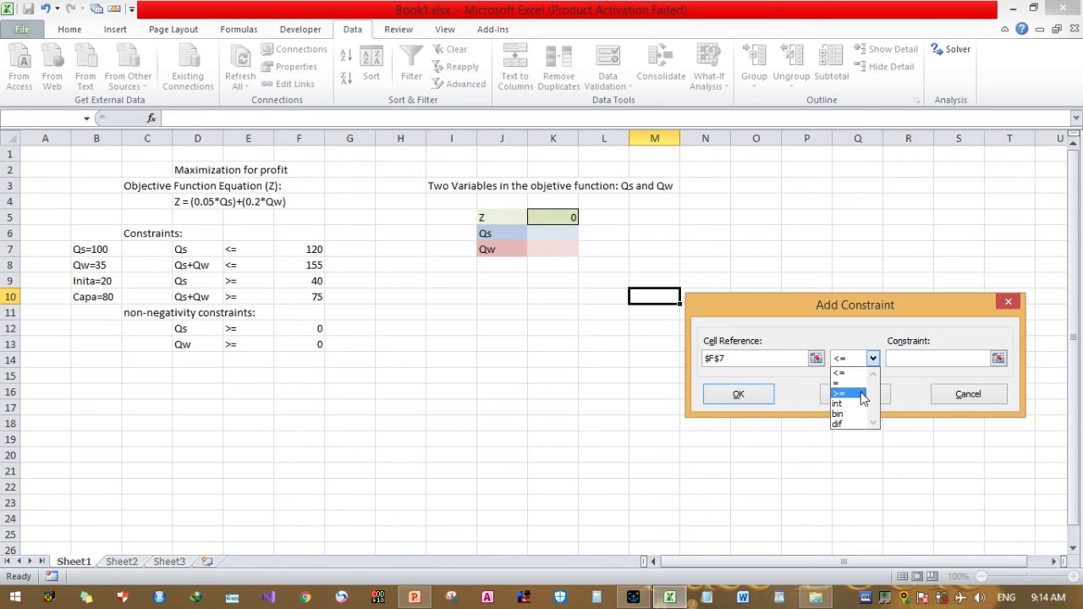
pyautogui.click(863, 394)
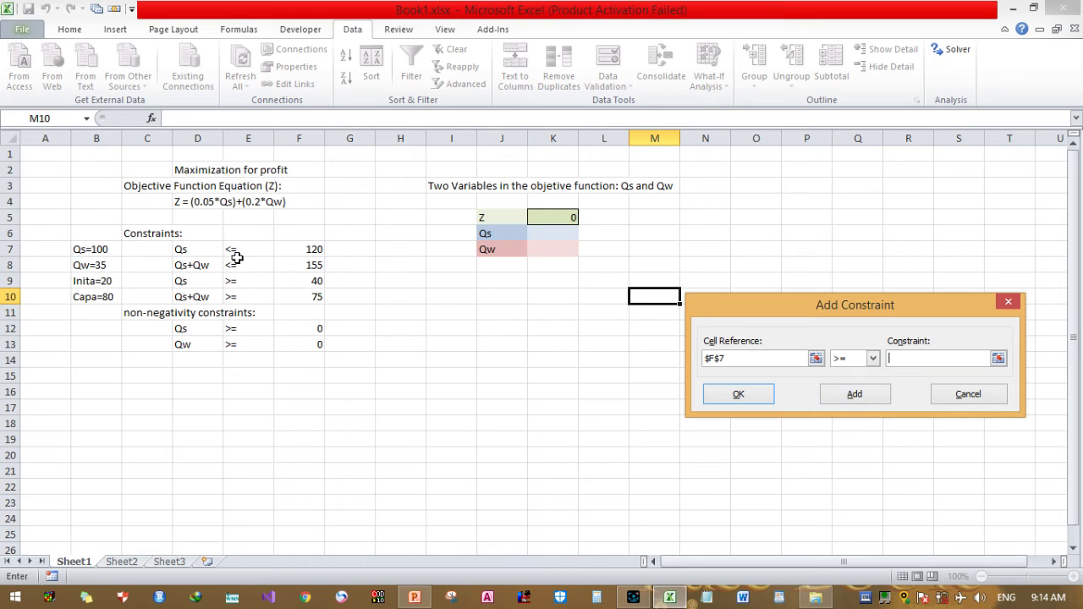
pyautogui.click(977, 359)
pyautogui.click(566, 234)
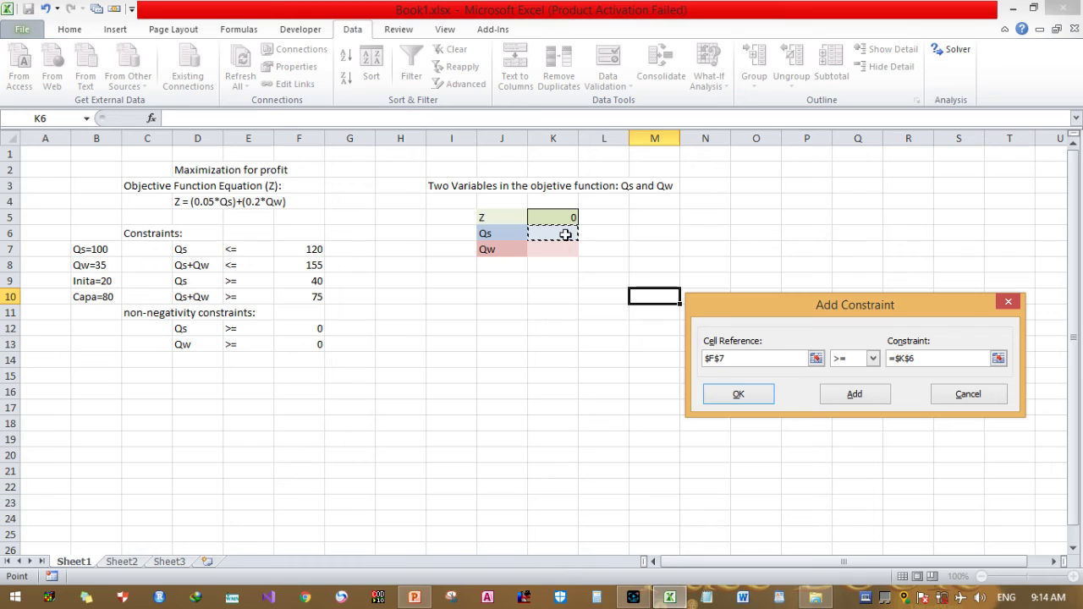
pyautogui.click(855, 394)
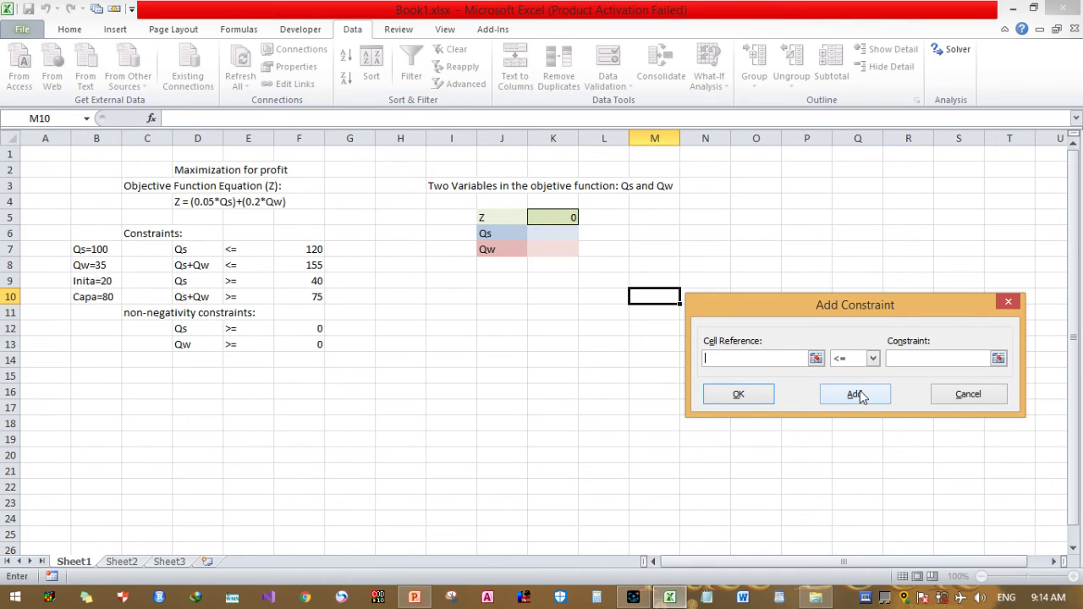
# - Add the Solver constraint $F$8 >= $K$6+$K$7 for the upper limit on Qs+Qw
pyautogui.click(311, 265)
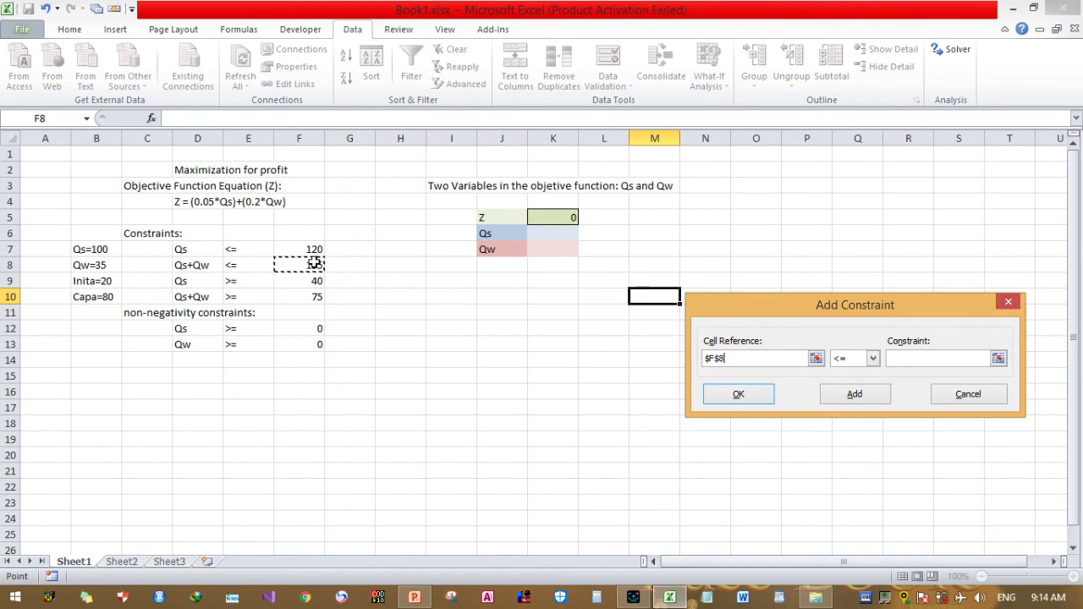
pyautogui.click(875, 358)
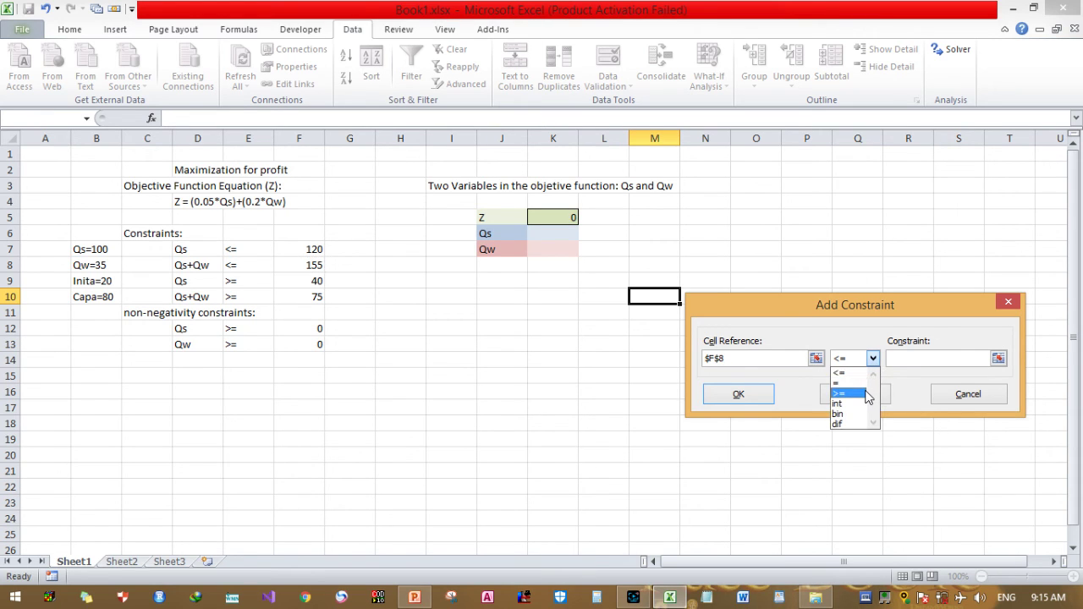
pyautogui.click(850, 371)
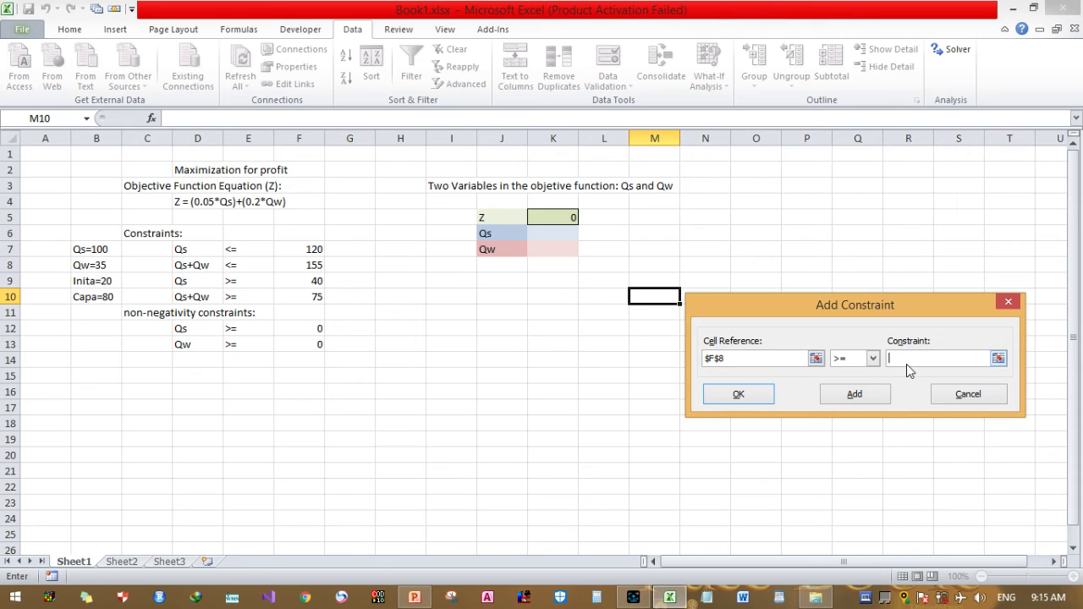
pyautogui.click(549, 234)
pyautogui.write('+')
pyautogui.click(553, 250)
pyautogui.click(843, 395)
# - Add the Solver constraint $F$9 <= $K$6 for the lower limit on Qs
pyautogui.click(313, 281)
pyautogui.click(873, 359)
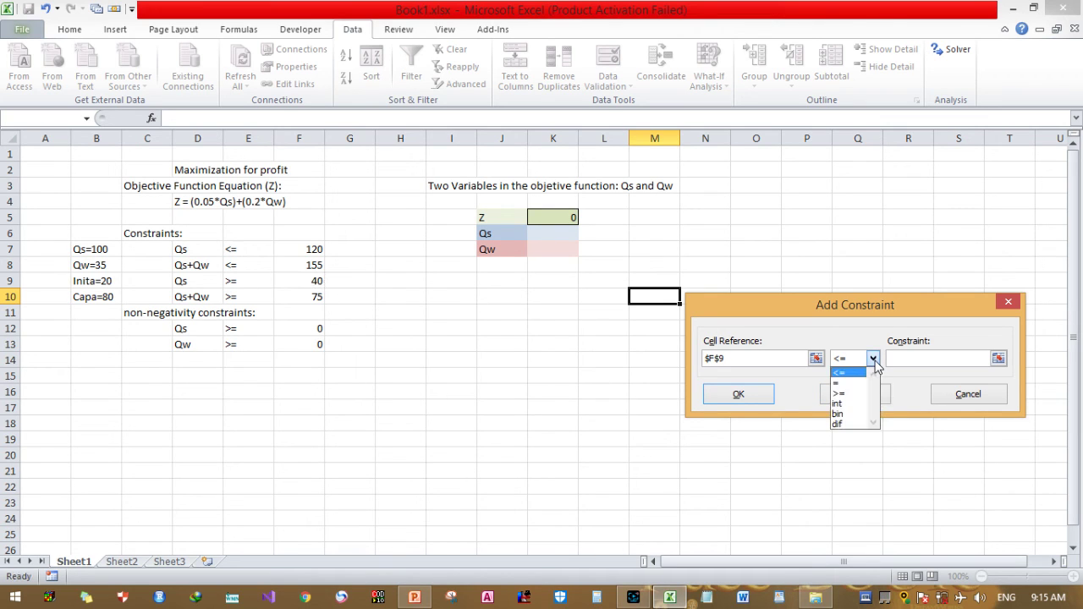
pyautogui.click(842, 372)
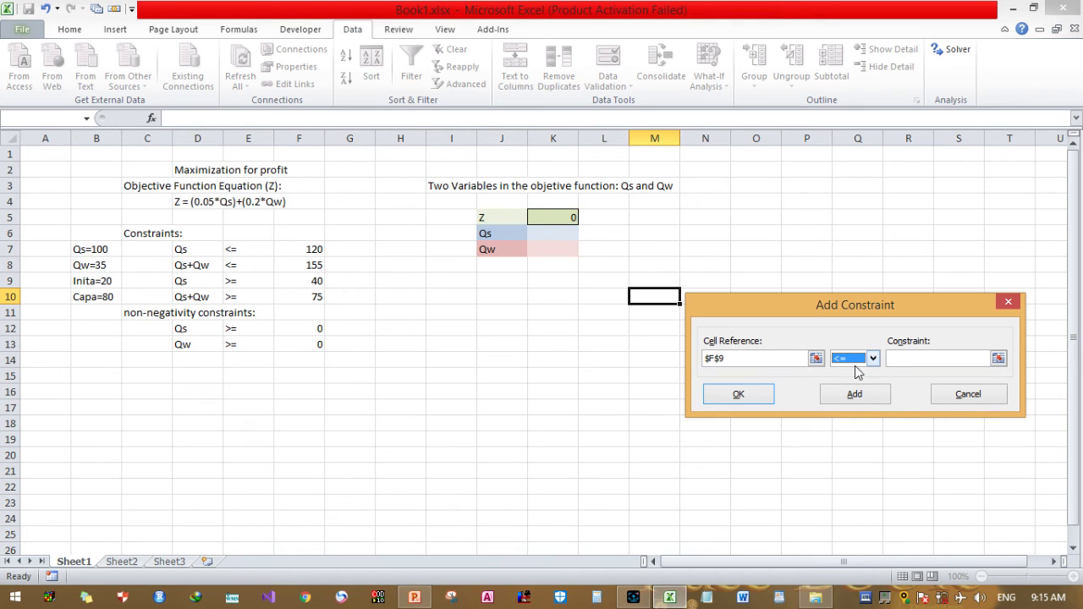
pyautogui.click(922, 356)
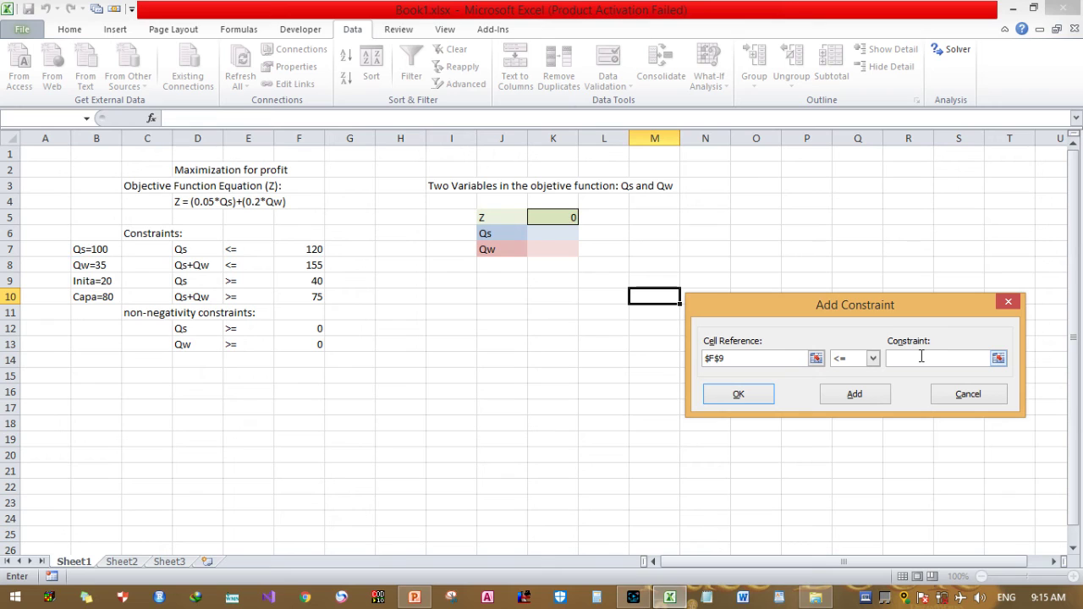
pyautogui.click(545, 239)
pyautogui.click(845, 387)
# - Add the Solver constraint $F$10 <= $K$6+$K$7 for the lower limit on Qs+Qw
pyautogui.click(315, 302)
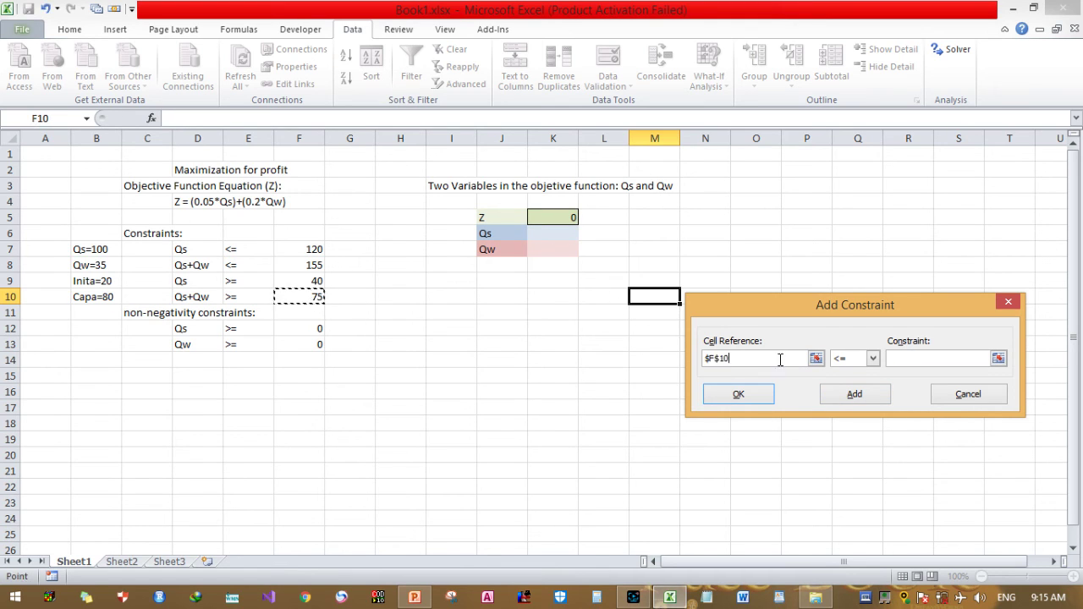
pyautogui.click(901, 360)
pyautogui.click(551, 235)
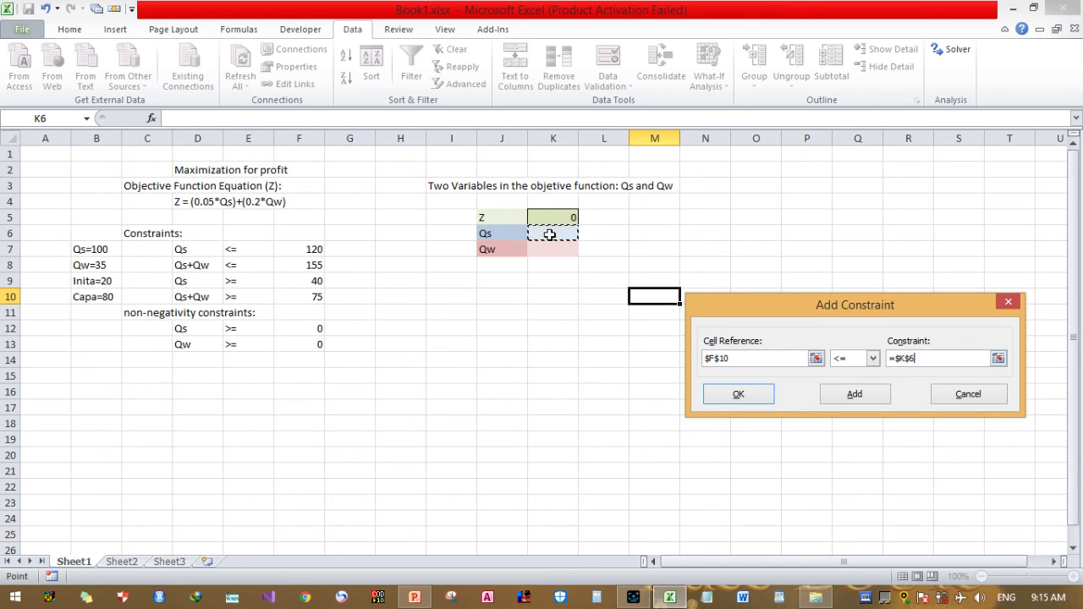
pyautogui.write('+')
pyautogui.click(550, 250)
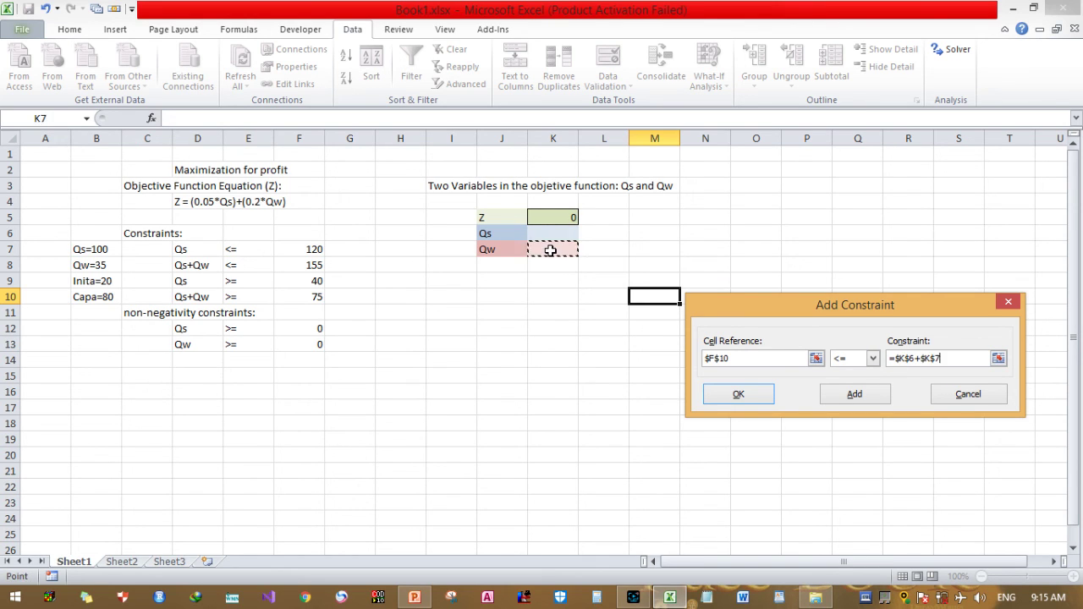
pyautogui.click(842, 394)
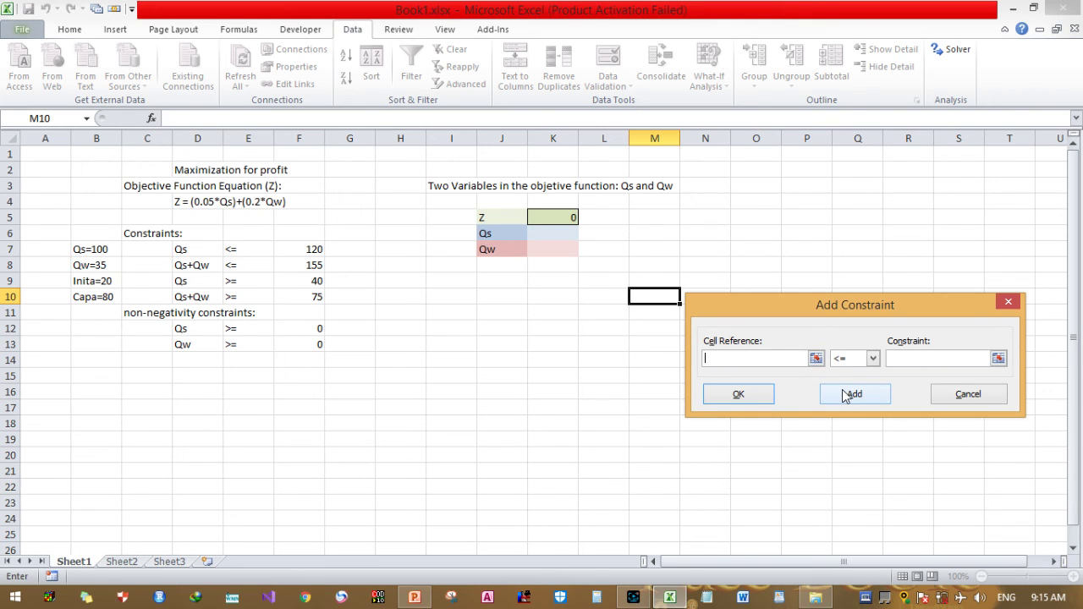
# - Add the Solver constraint $F$12 <= $K$6 for the non-negativity of Qs
pyautogui.click(310, 330)
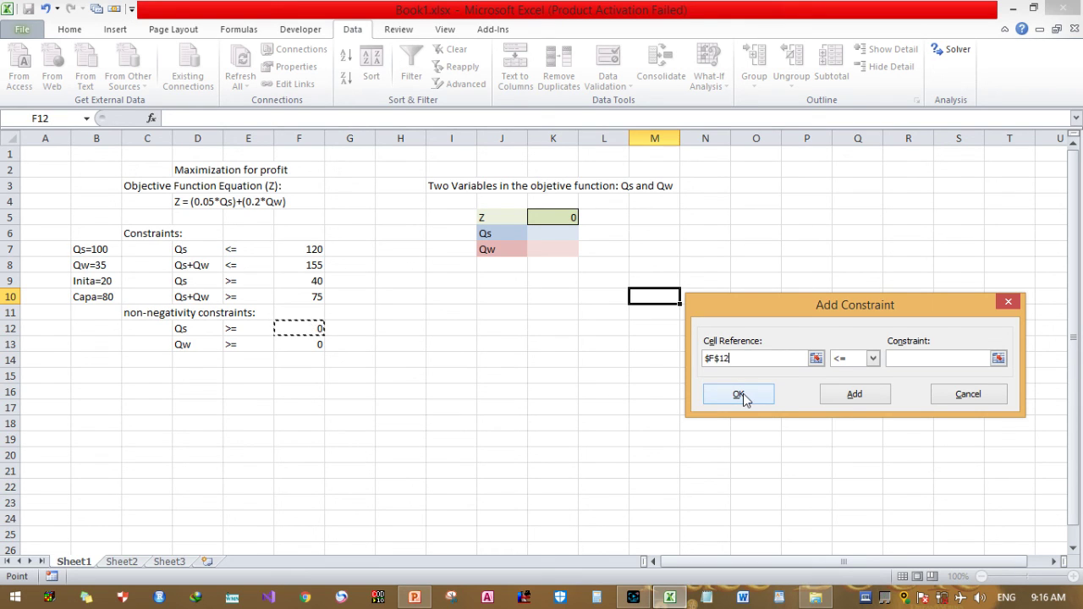
pyautogui.click(901, 364)
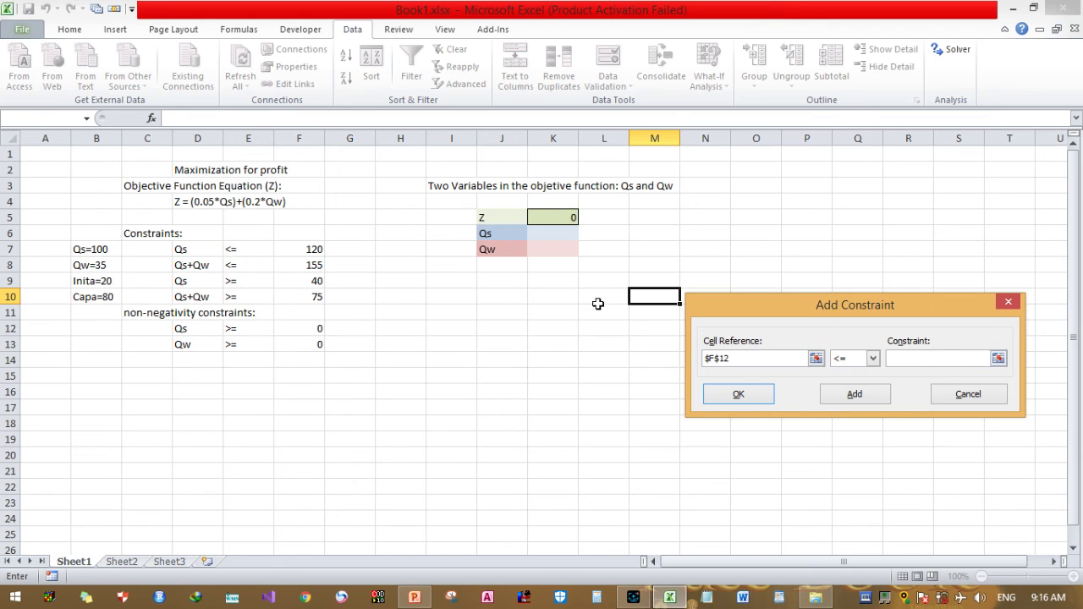
pyautogui.click(556, 238)
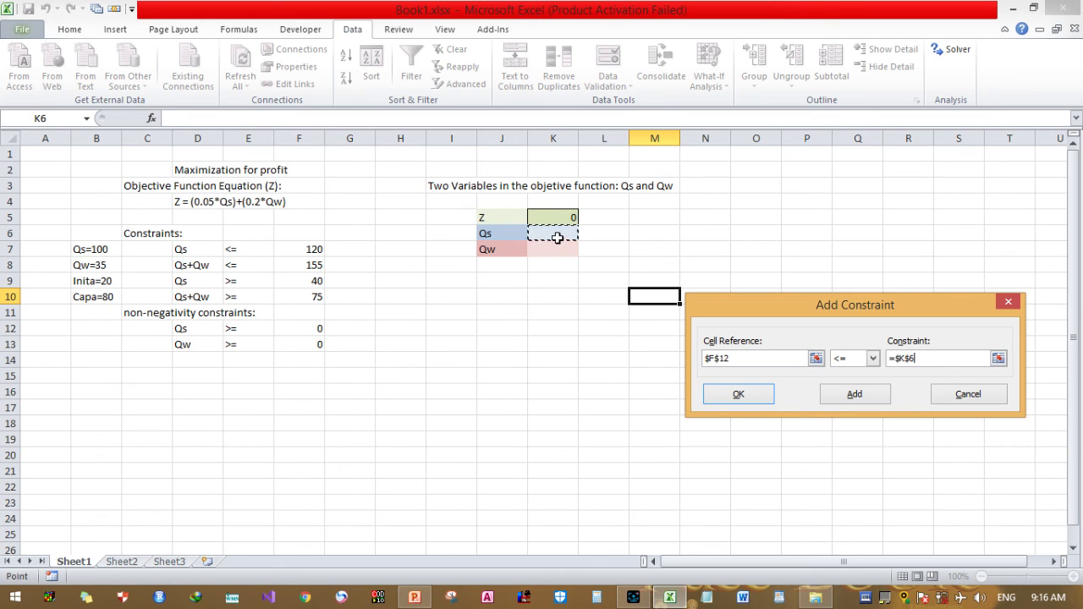
pyautogui.click(871, 399)
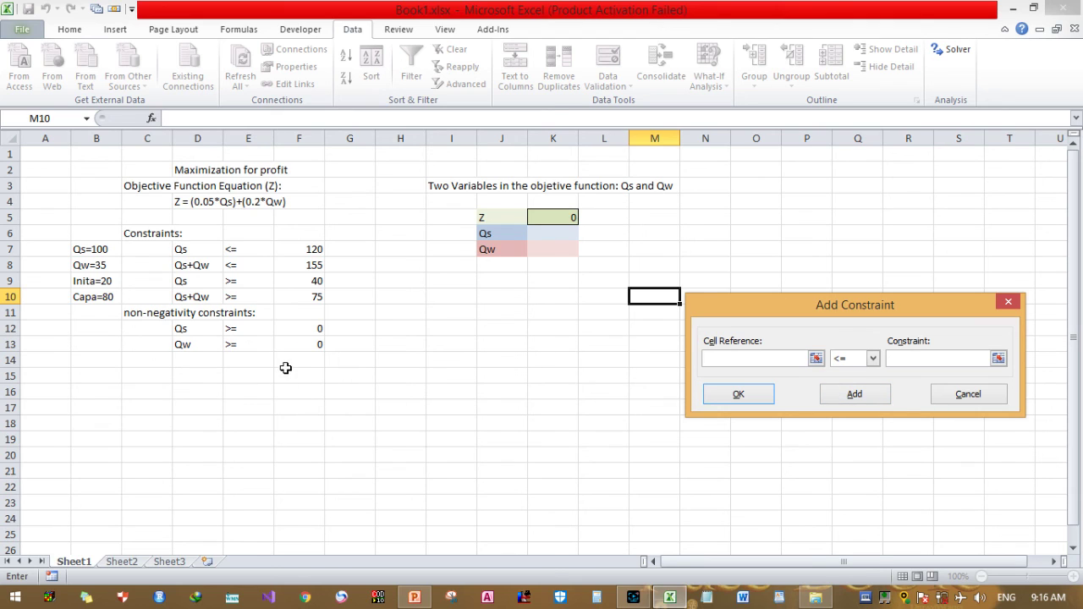
# - Add the Solver constraint $F$13 <= $K$7 for the non-negativity of Qw and finish the constraint list
pyautogui.click(294, 345)
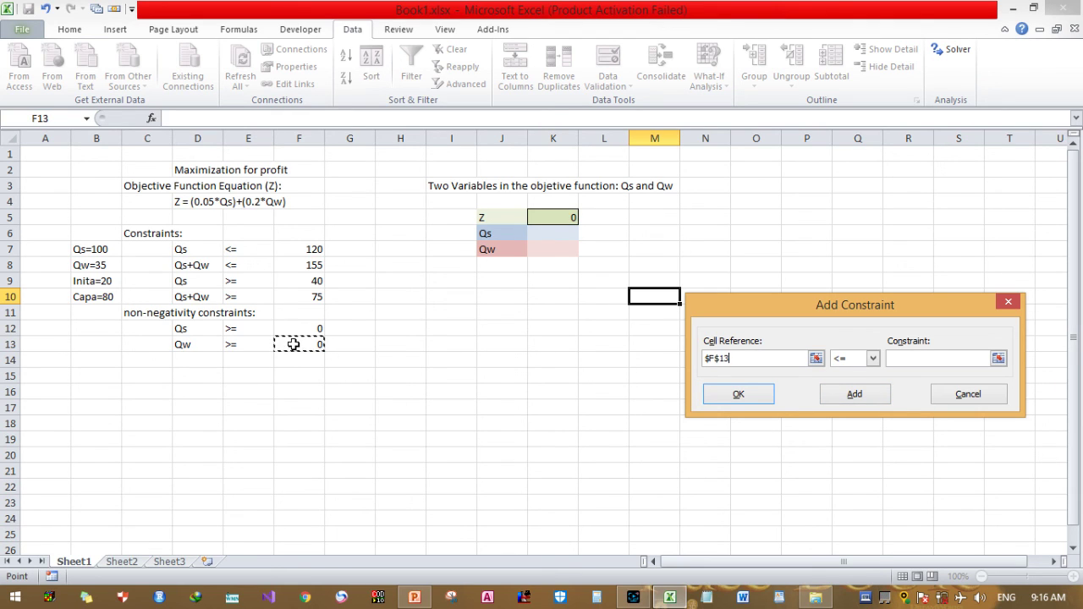
pyautogui.click(910, 359)
pyautogui.click(548, 248)
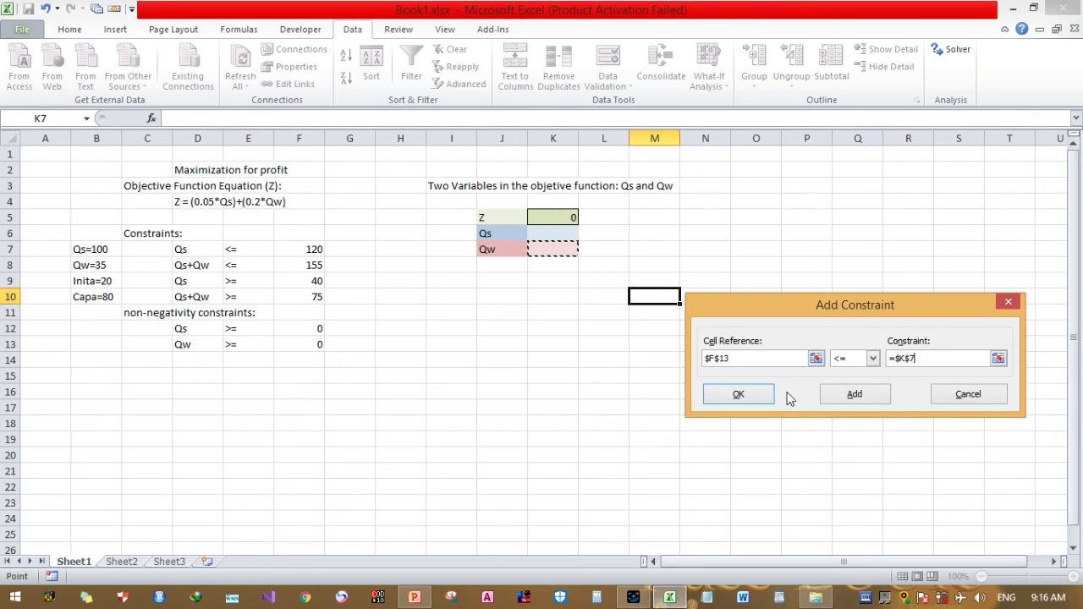
pyautogui.click(764, 400)
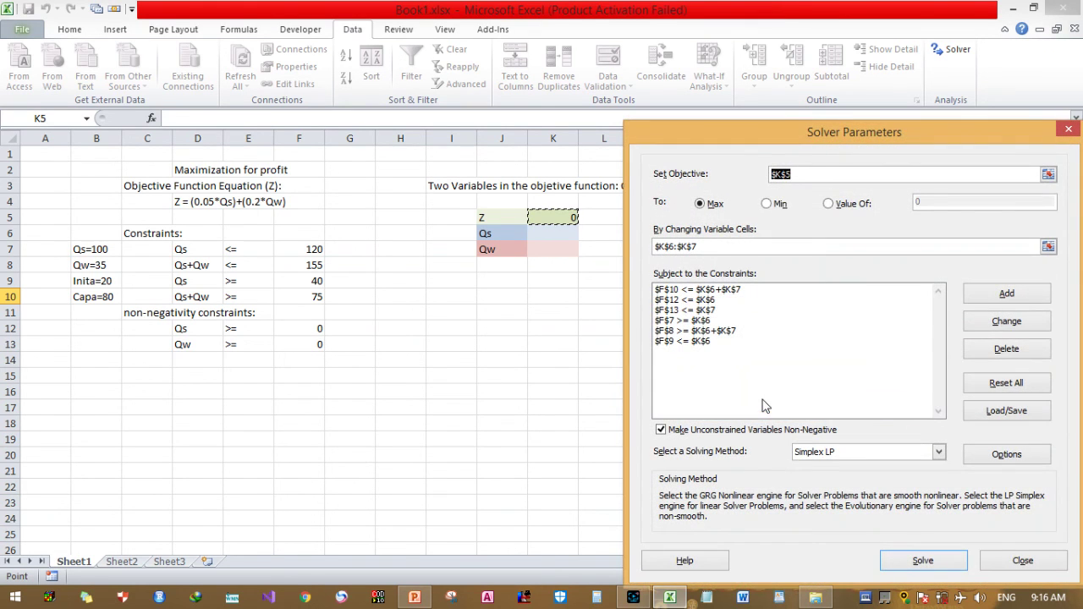
# - Solve the model with the Simplex LP method and keep the Solver solution in the worksheet
pyautogui.click(721, 302)
pyautogui.moveTo(722, 291)
pyautogui.mouseDown()
pyautogui.moveTo(728, 359)
pyautogui.moveTo(727, 293)
pyautogui.moveTo(725, 303)
pyautogui.mouseUp()
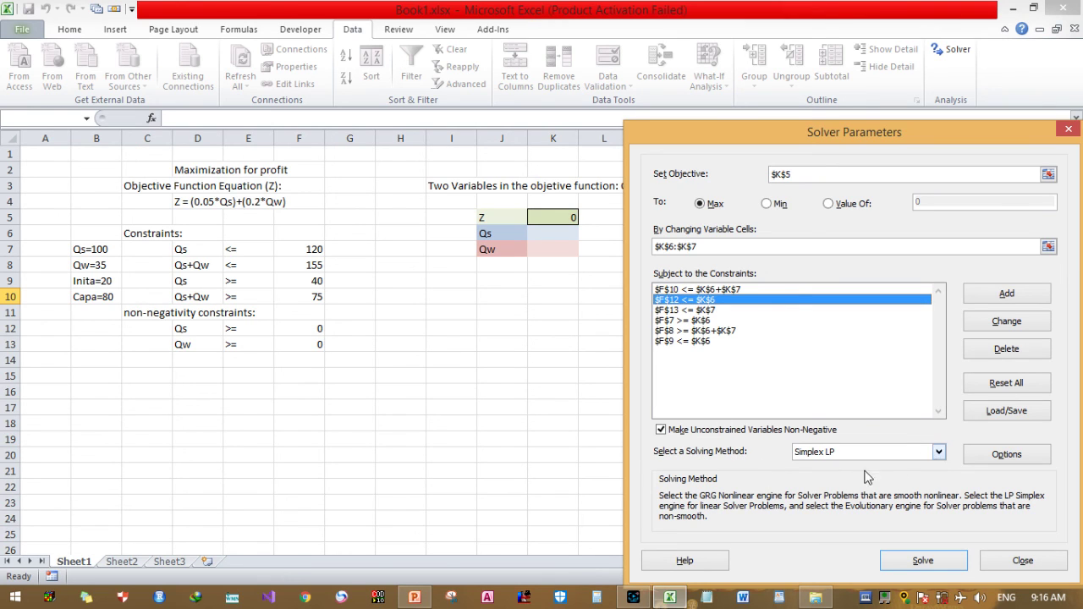
pyautogui.click(938, 451)
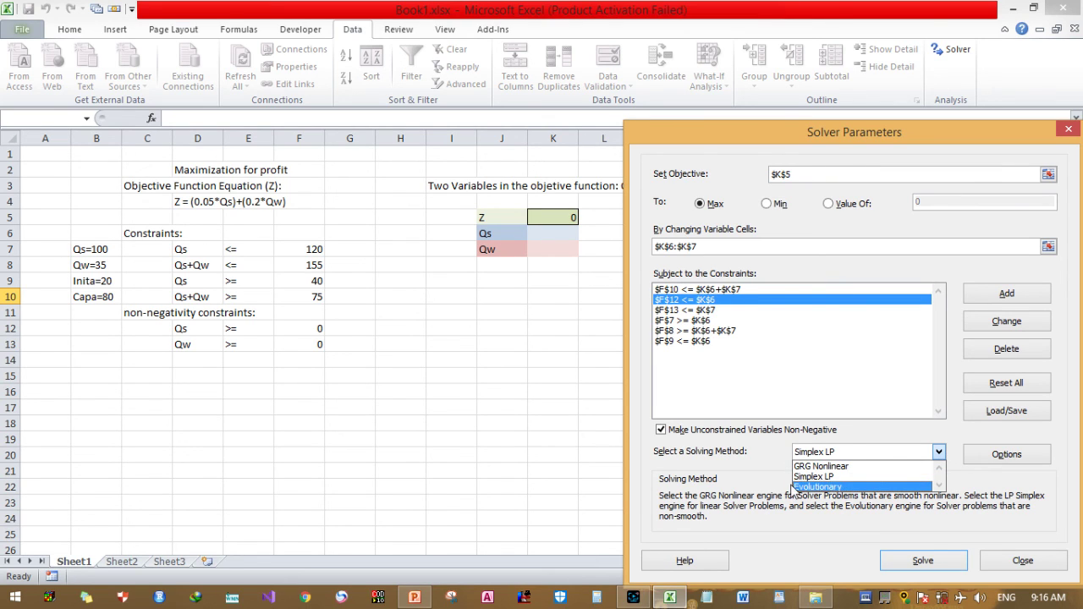
pyautogui.click(765, 489)
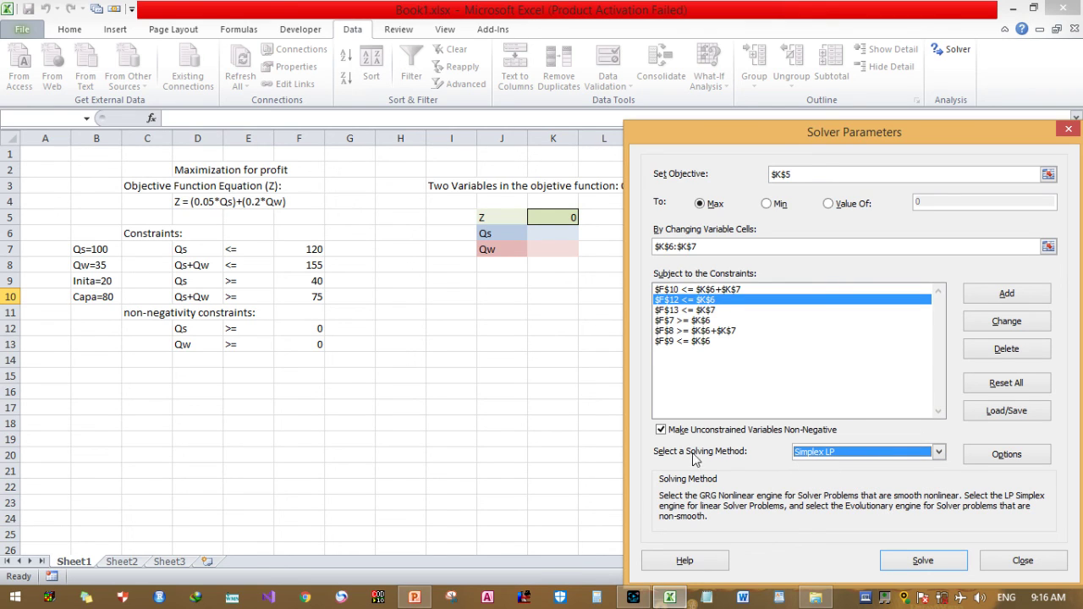
pyautogui.click(908, 563)
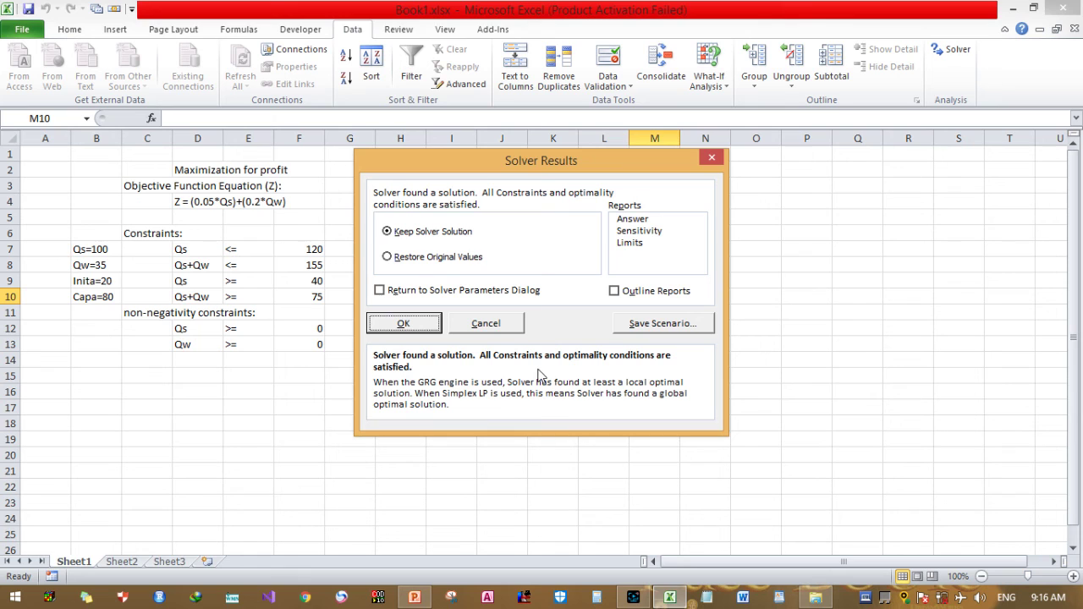
pyautogui.click(418, 325)
pyautogui.click(619, 343)
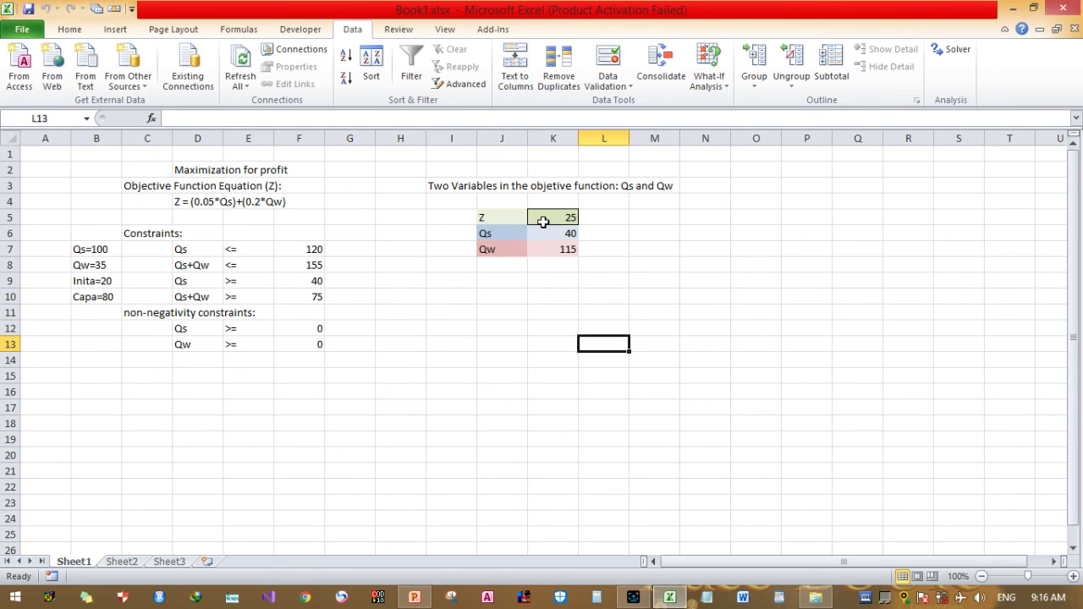
# - Examine the solved values of Z, Qs and Qw in K5:K7 and the objective formula in K5
pyautogui.click(518, 218)
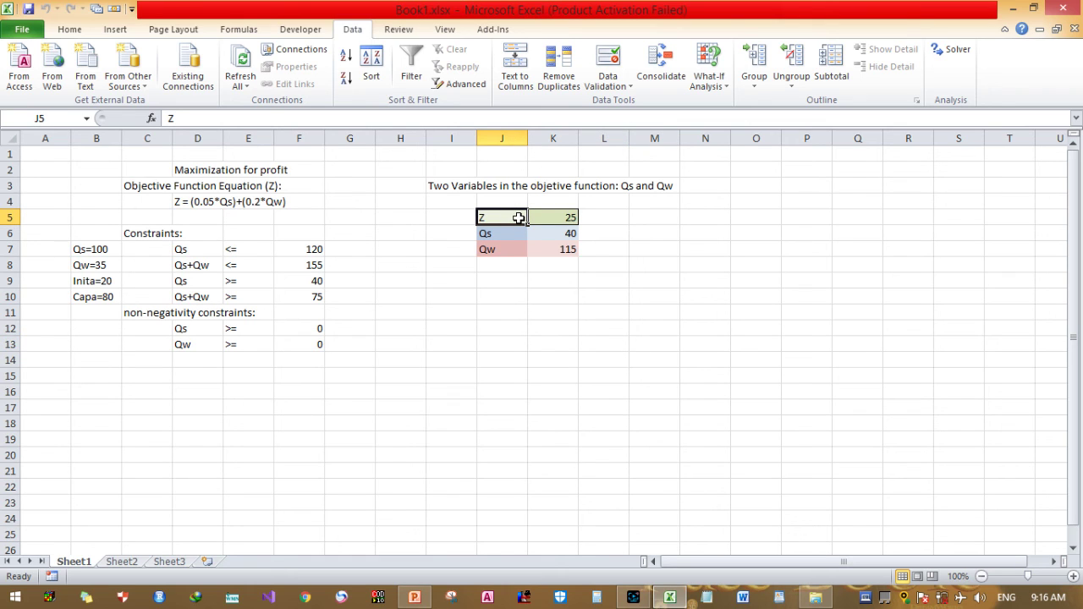
pyautogui.click(592, 217)
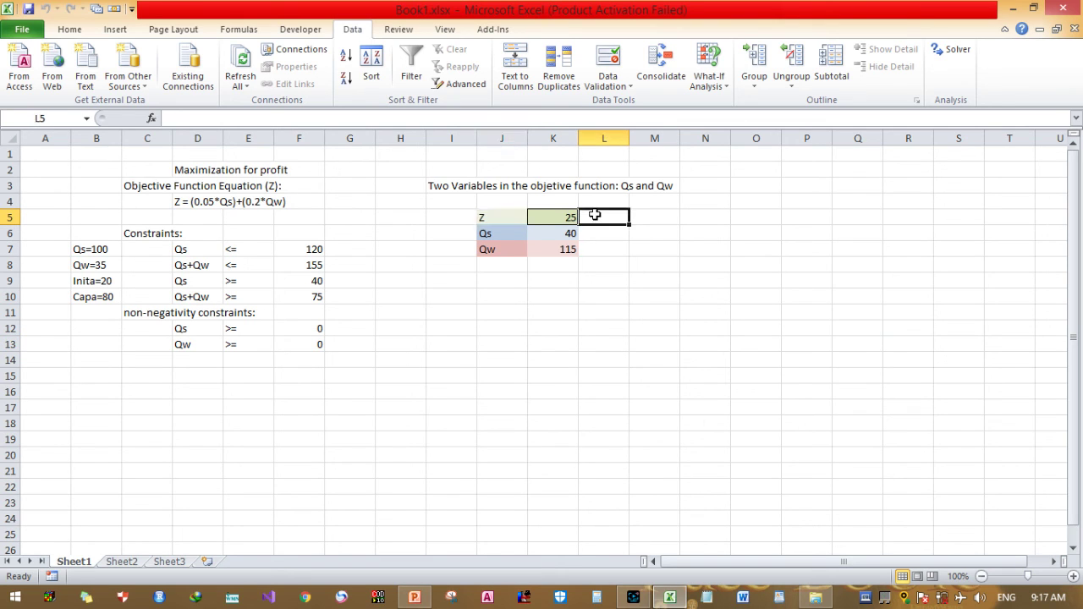
pyautogui.click(563, 217)
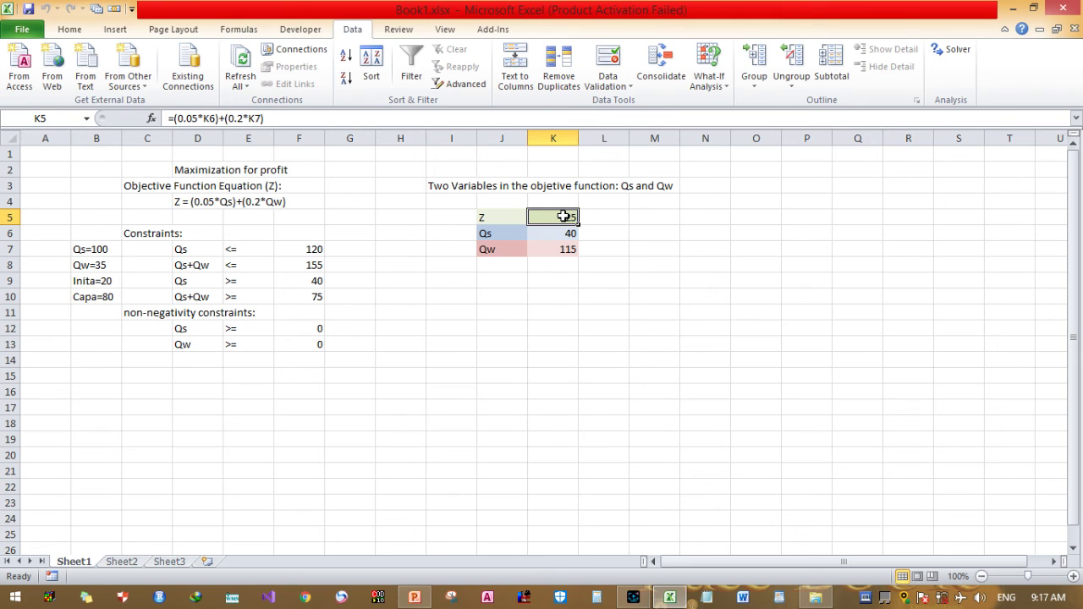
pyautogui.click(596, 251)
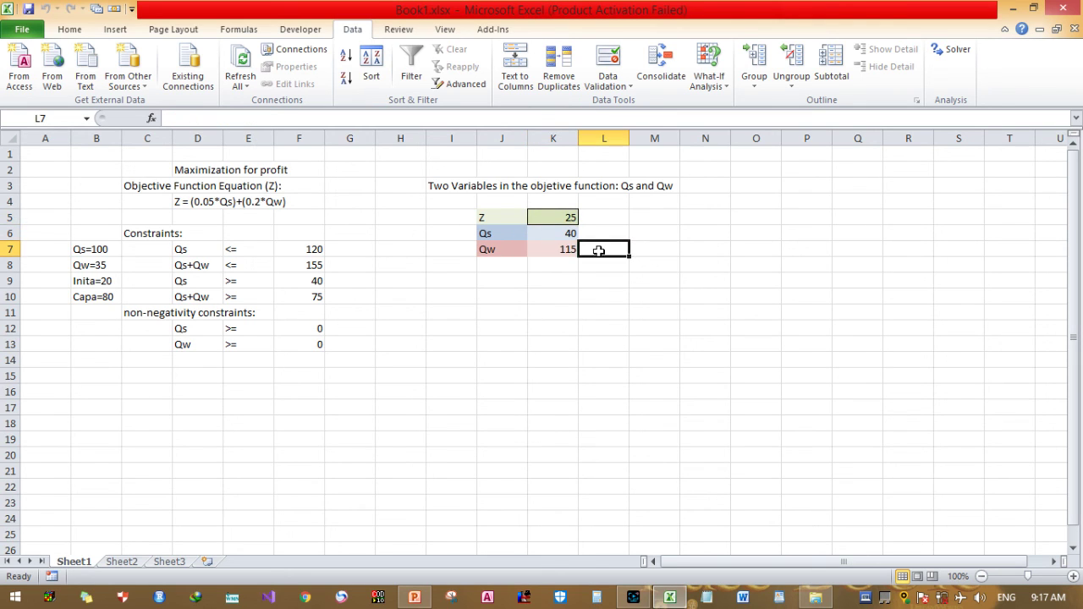
pyautogui.click(570, 238)
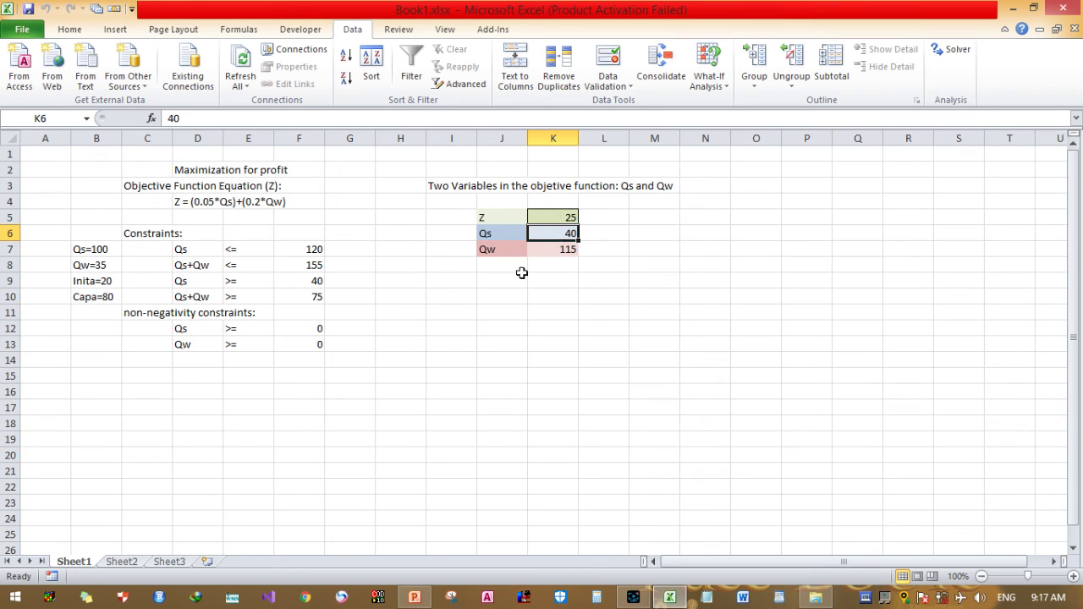
pyautogui.click(512, 246)
pyautogui.click(553, 252)
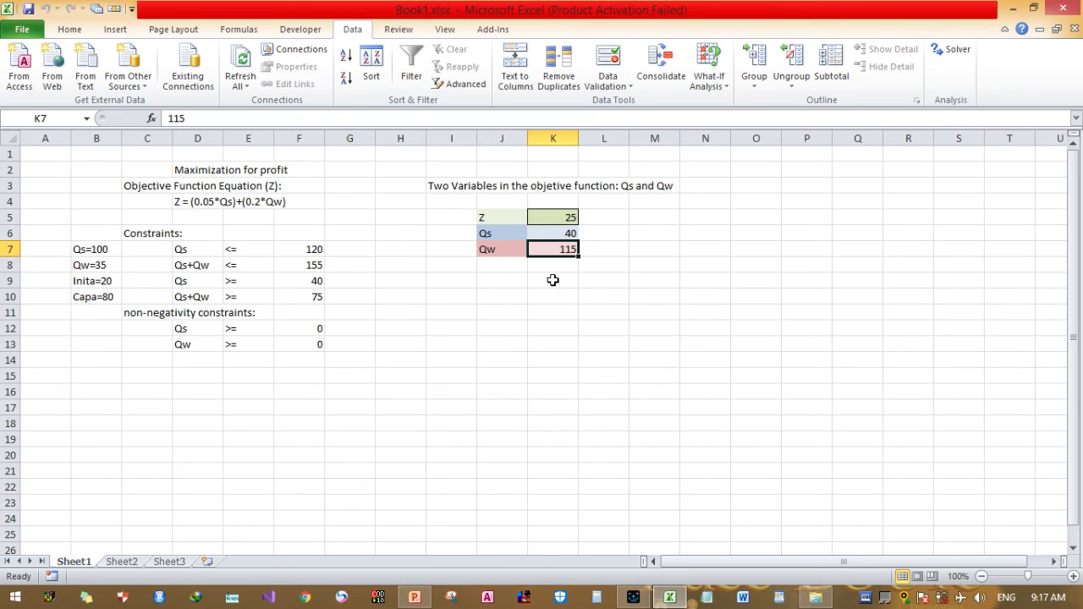
pyautogui.click(552, 280)
pyautogui.click(491, 384)
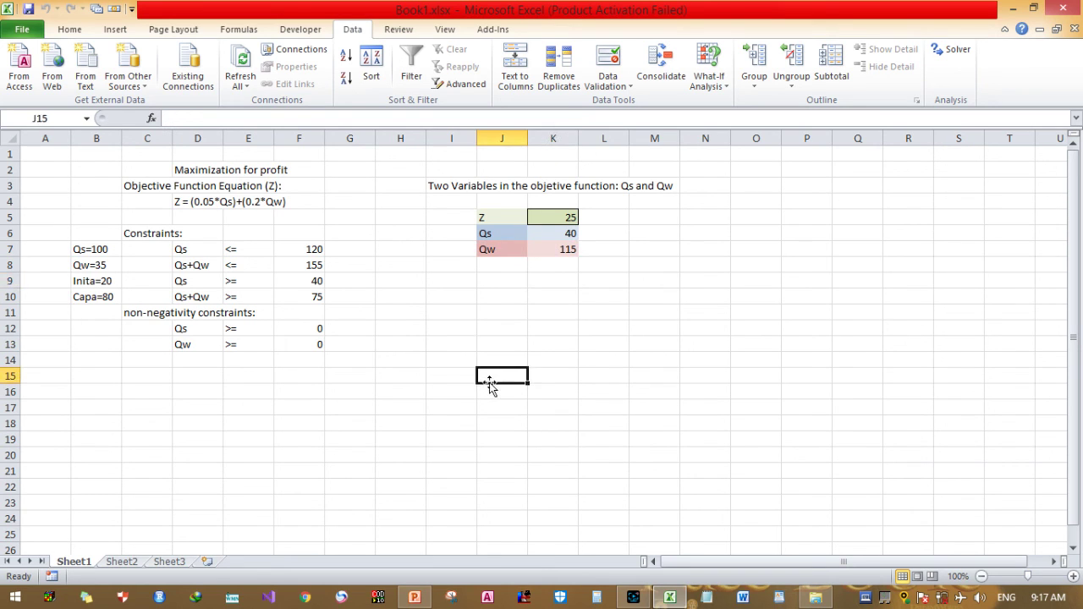
pyautogui.click(612, 377)
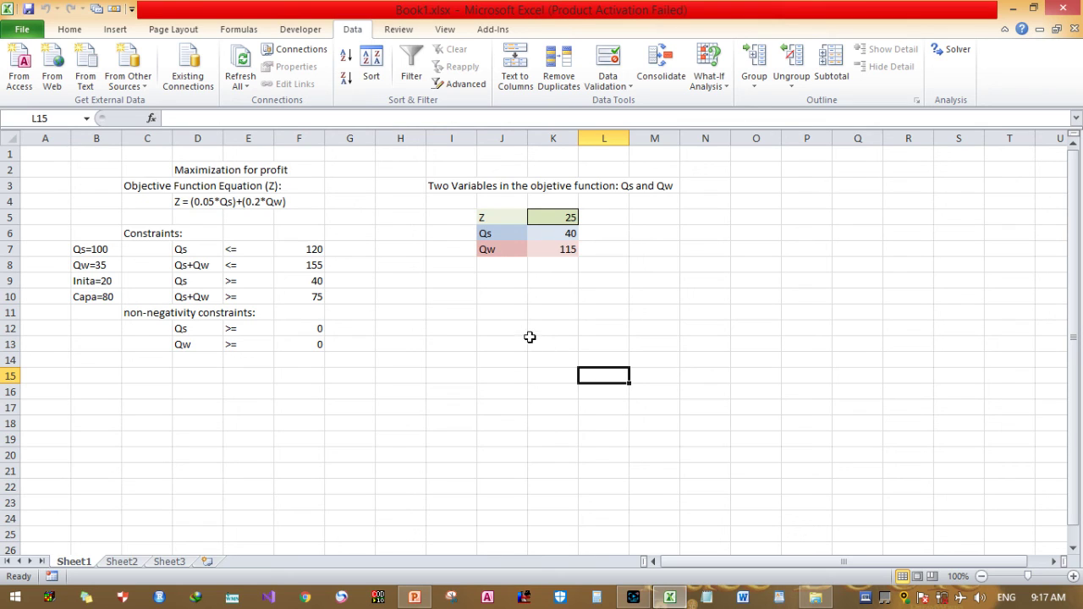